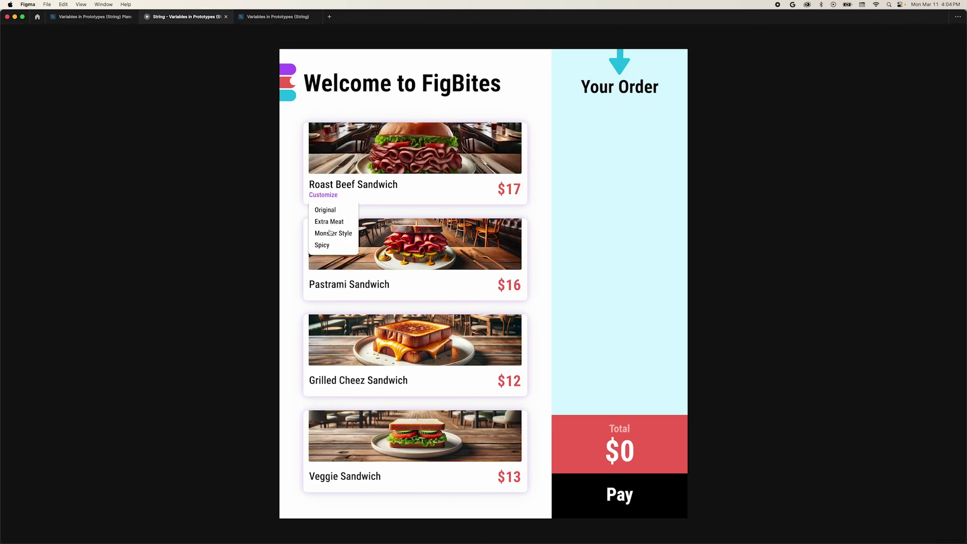
In the prototype, close the Customize popover and add Roast Beef Sandwiches, raising the quantity twice
{"action": "left_click", "coordinate": [324, 198]}
{"action": "left_click", "coordinate": [427, 192]}
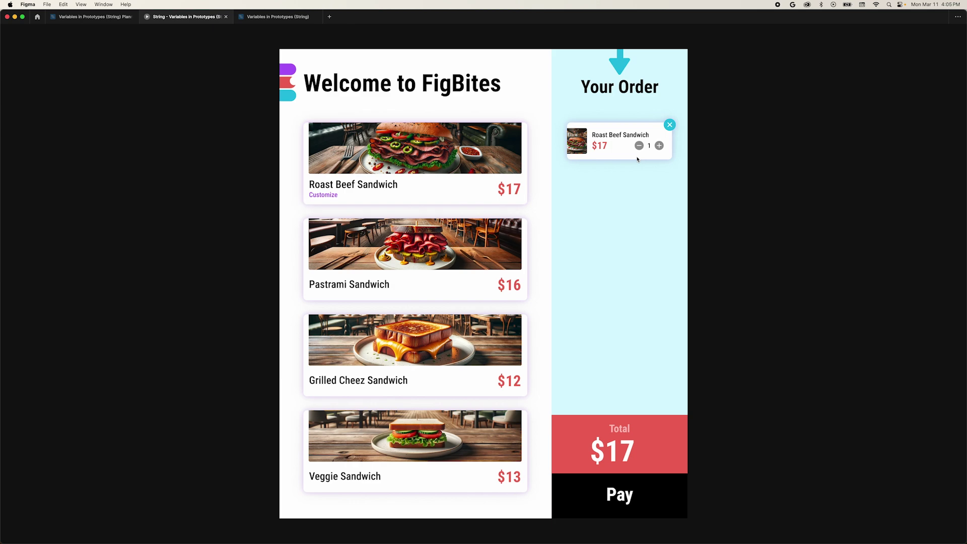
{"action": "left_click", "coordinate": [658, 145]}
{"action": "left_click", "coordinate": [659, 145]}
{"action": "left_click", "coordinate": [659, 145]}
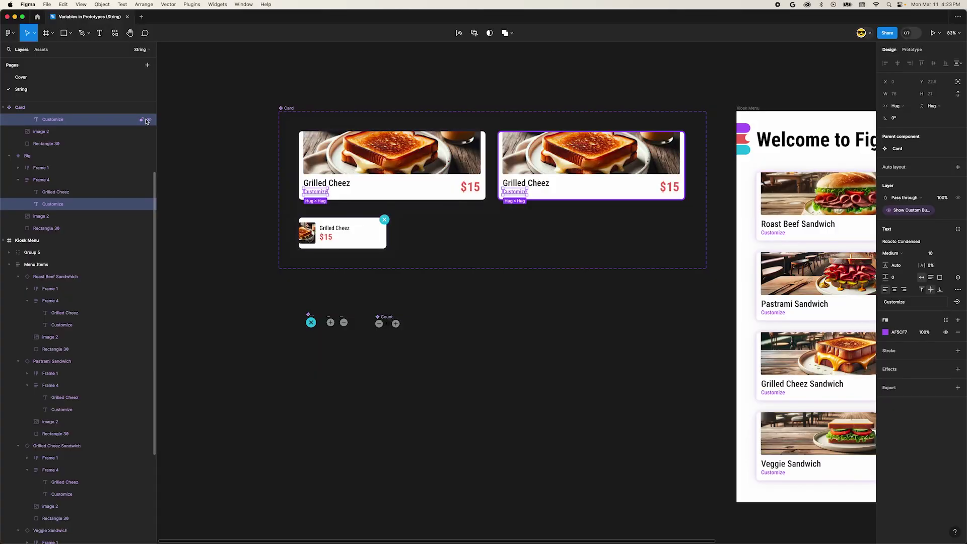
Hide the Customize text layers on both Big card variants from the Layers panel
{"action": "left_click", "coordinate": [226, 151]}
{"action": "left_click", "coordinate": [315, 191], "text": "super"}
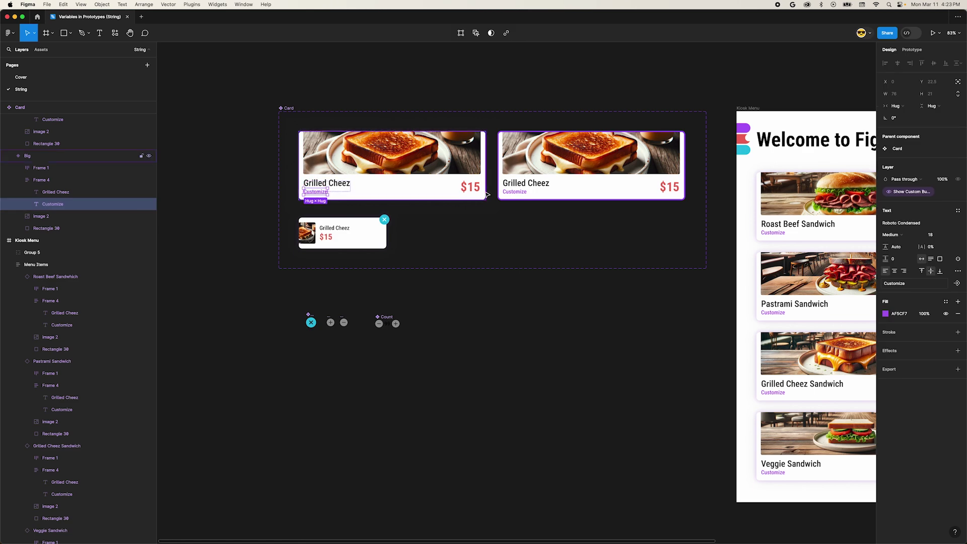
{"action": "left_click", "coordinate": [486, 194]}
{"action": "scroll", "coordinate": [596, 213], "scroll_direction": "right", "scroll_amount": 2}
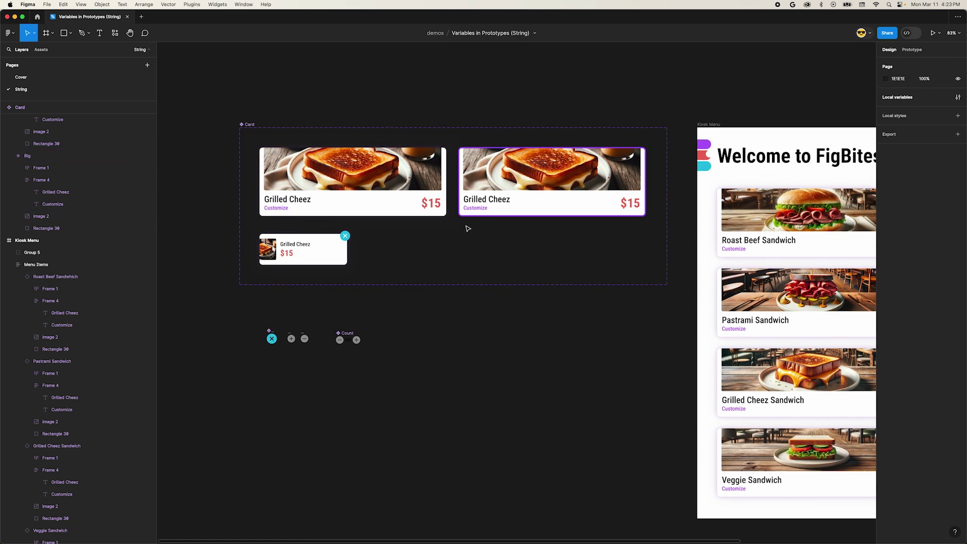
{"action": "left_click", "coordinate": [277, 208], "text": "super"}
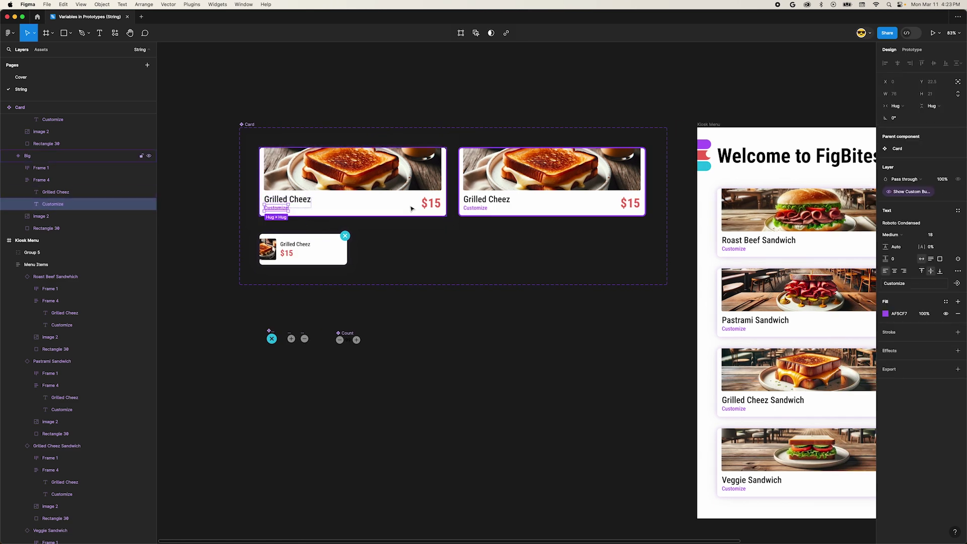
{"action": "left_click", "coordinate": [469, 208], "text": "shift+super"}
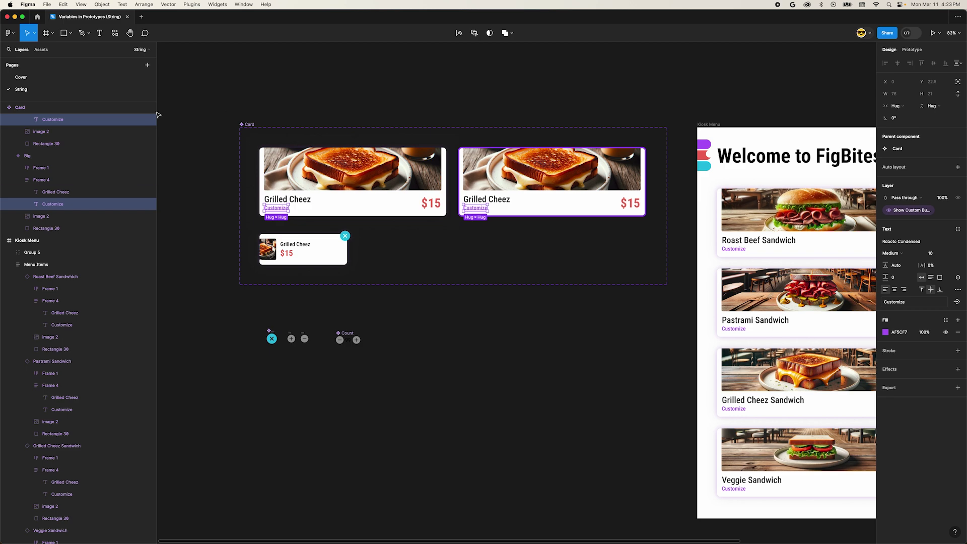
{"action": "left_click", "coordinate": [149, 120]}
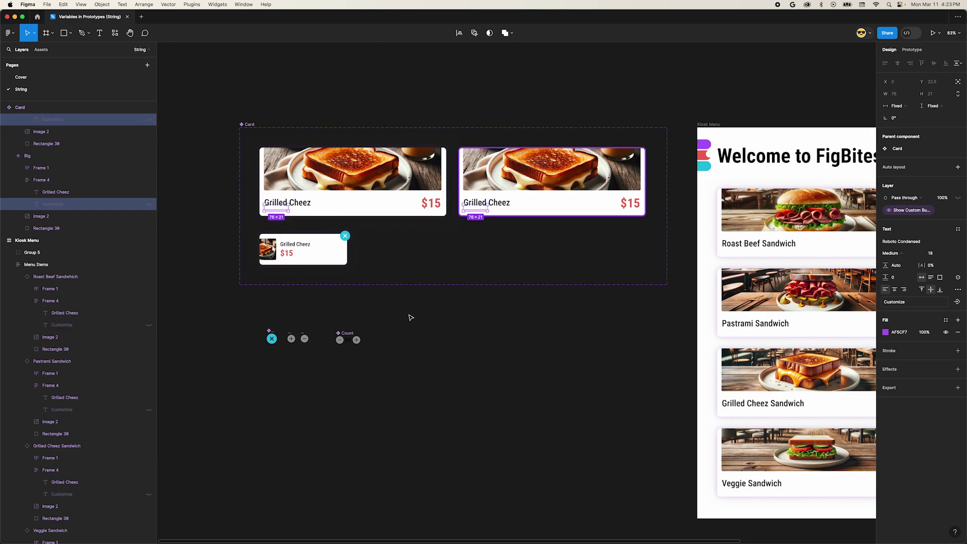
{"action": "left_click", "coordinate": [490, 342]}
Duplicate the Big card below the set, make it a component, and name it Roast Beef Card
{"action": "scroll", "coordinate": [490, 343], "scroll_direction": "down", "scroll_amount": 3}
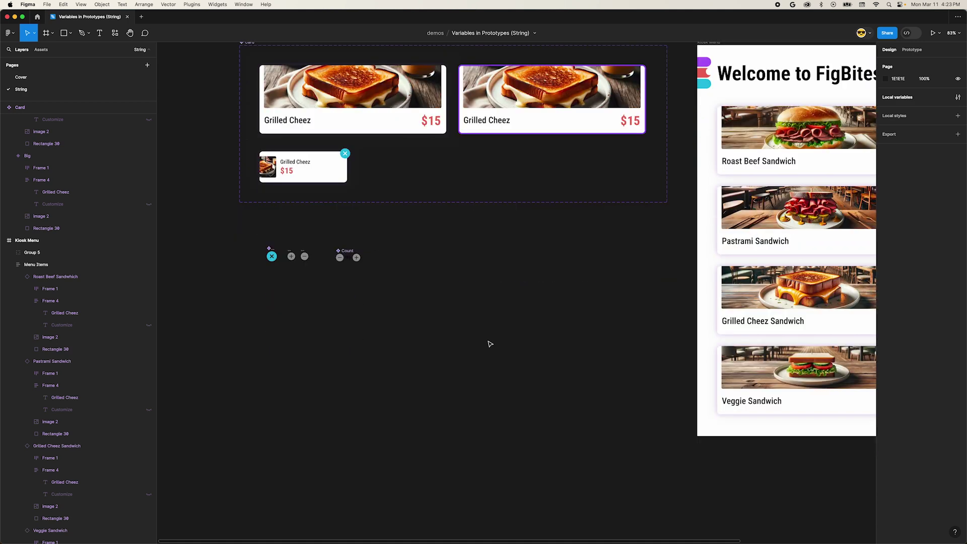
{"action": "left_click_drag", "start_coordinate": [386, 143], "coordinate": [386, 367]}
{"action": "scroll", "coordinate": [400, 368], "scroll_direction": "down", "scroll_amount": 1}
{"action": "key", "text": "alt+super+k"}
{"action": "scroll", "coordinate": [392, 363], "scroll_direction": "up", "scroll_amount": 3}
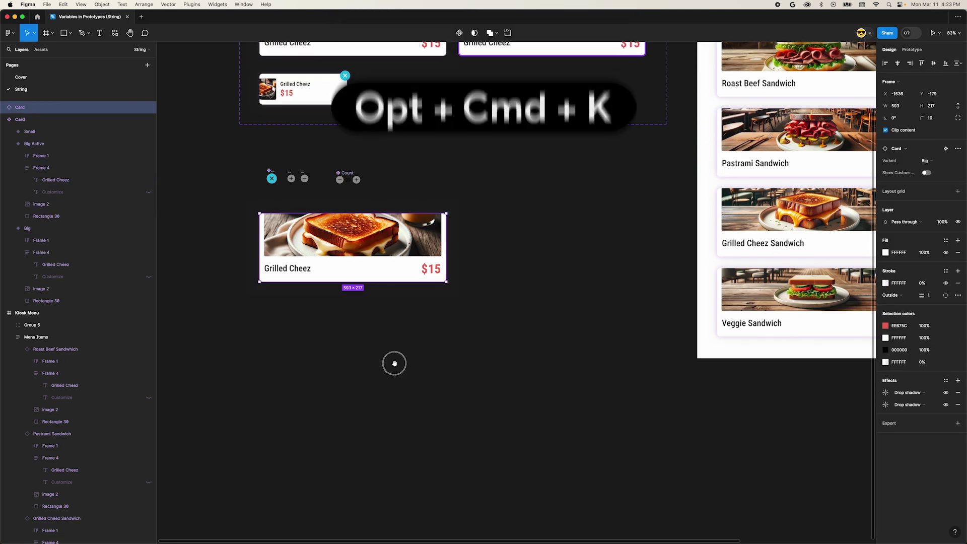
{"action": "scroll", "coordinate": [585, 343], "scroll_direction": "up", "scroll_amount": 2}
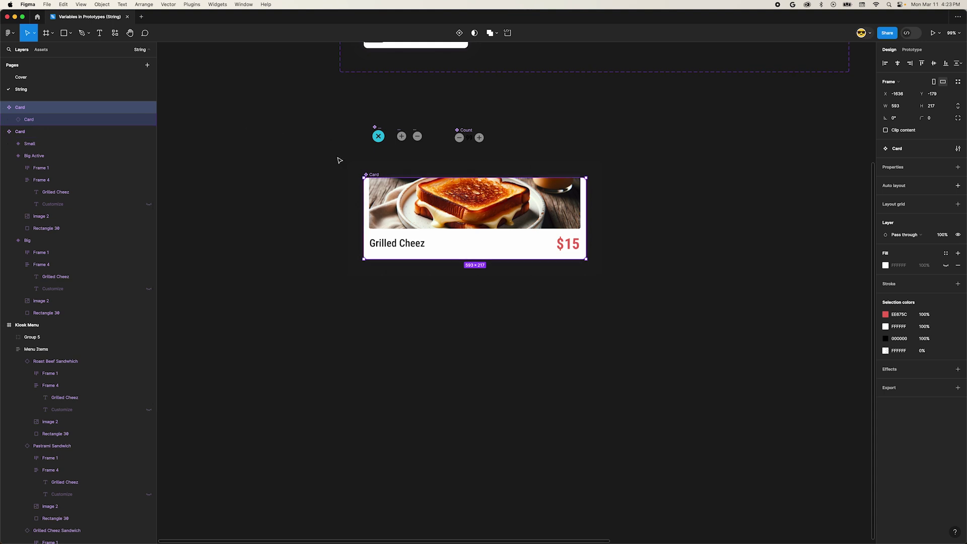
{"action": "double_click", "coordinate": [372, 174]}
{"action": "type", "text": "Roast Beef Ca"}
{"action": "key", "text": "Return"}
Add a second variant and rename the Property 1 property to Option
{"action": "left_click", "coordinate": [459, 33]}
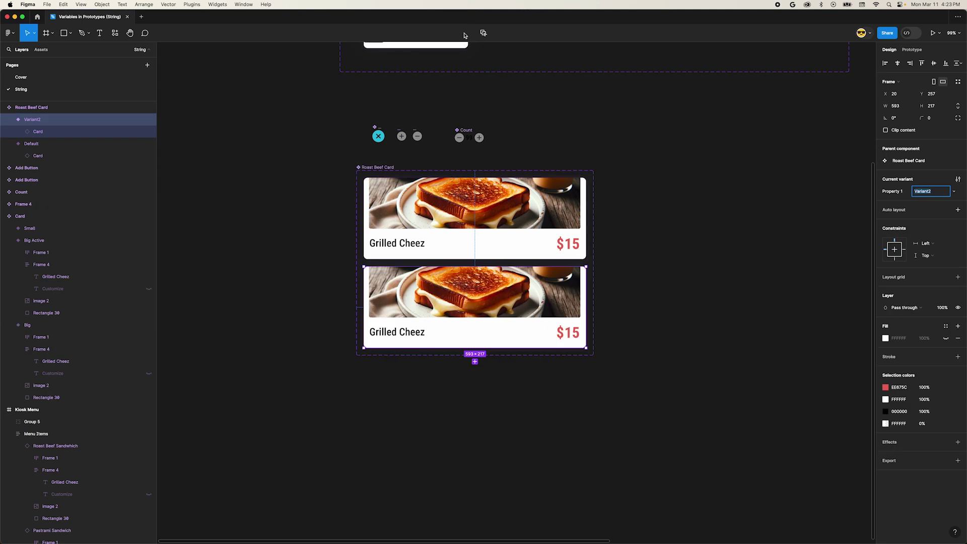
{"action": "left_click", "coordinate": [385, 167]}
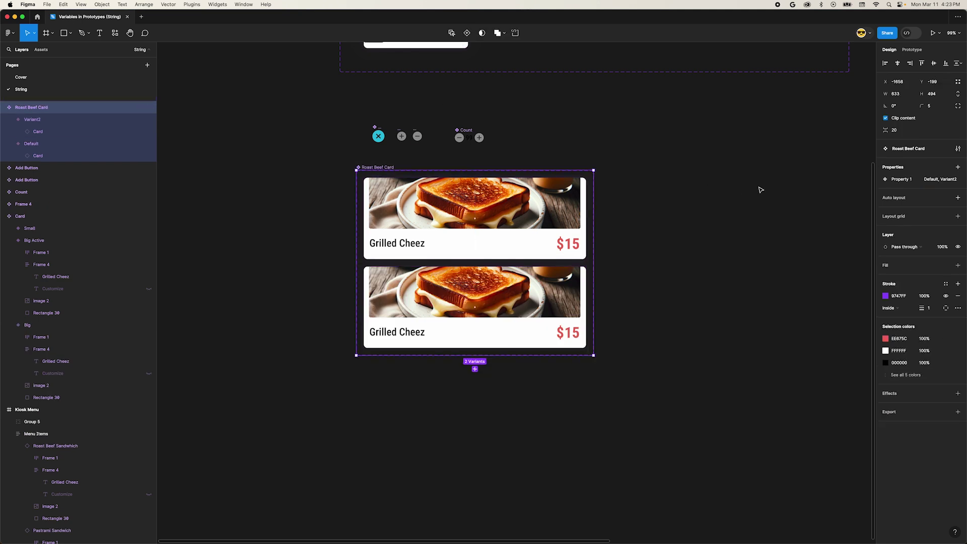
{"action": "double_click", "coordinate": [894, 180]}
{"action": "type", "text": "Option"}
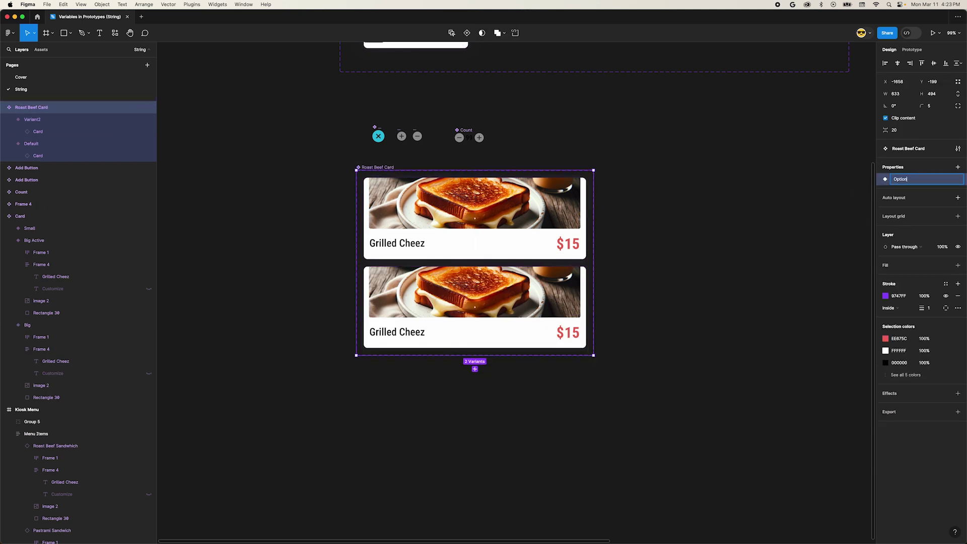
{"action": "key", "text": "Return"}
Set the first variant's Option to Original and the second variant's to Extra
{"action": "left_click", "coordinate": [514, 228]}
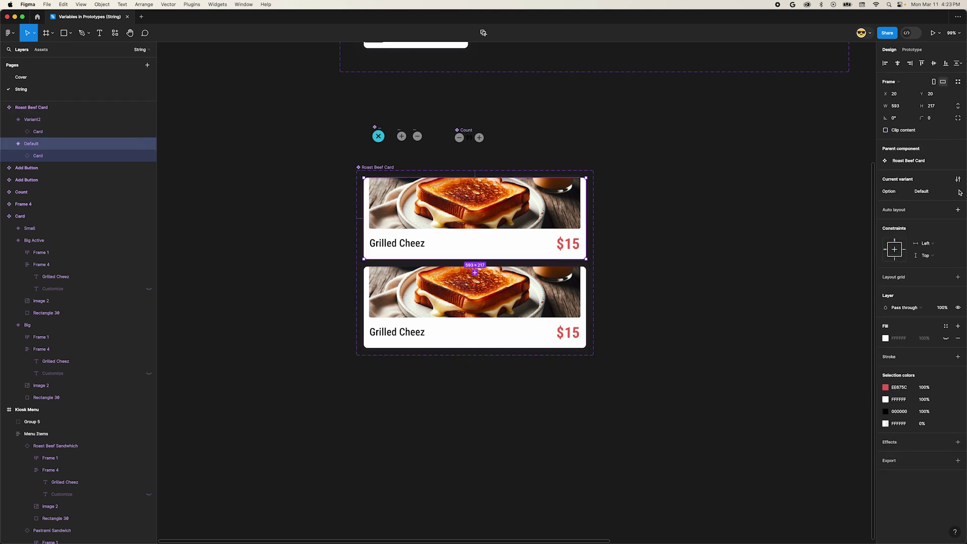
{"action": "left_click", "coordinate": [921, 190]}
{"action": "type", "text": "Original"}
{"action": "key", "text": "Return"}
{"action": "left_click", "coordinate": [563, 304]}
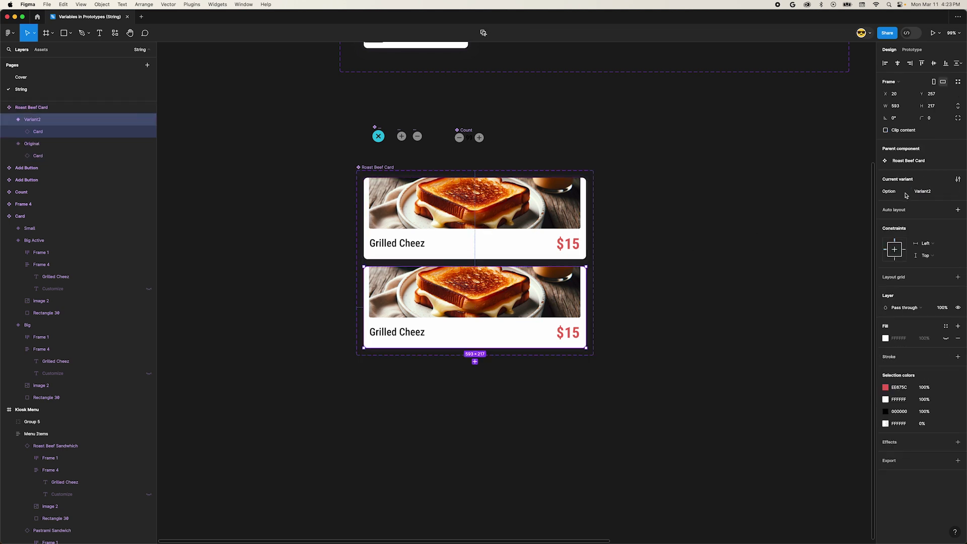
{"action": "left_click", "coordinate": [926, 191]}
{"action": "type", "text": "Mons"}
{"action": "key", "text": "Return"}
Add third and fourth variants with Option values Monster and Spicy
{"action": "left_click", "coordinate": [475, 362]}
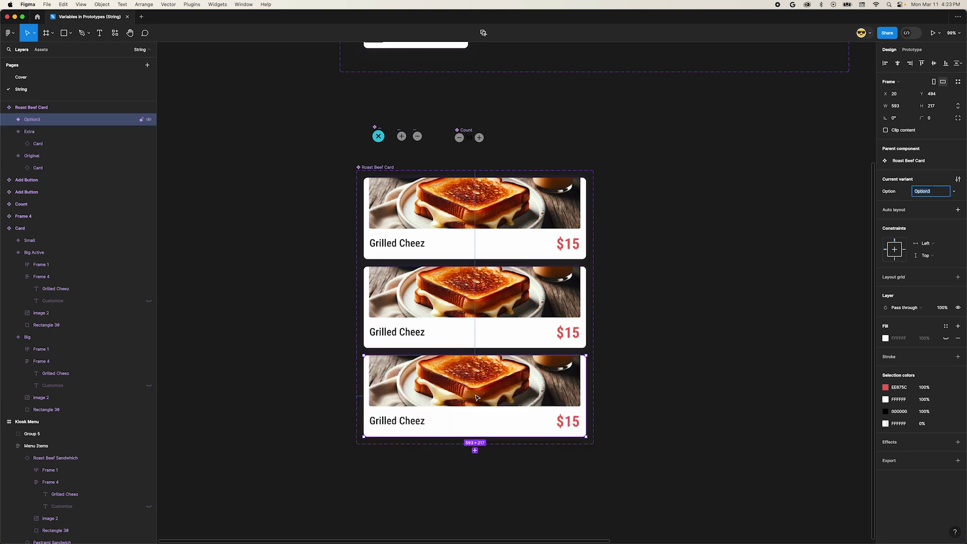
{"action": "left_click", "coordinate": [475, 450]}
{"action": "scroll", "coordinate": [612, 352], "scroll_direction": "down", "scroll_amount": 3}
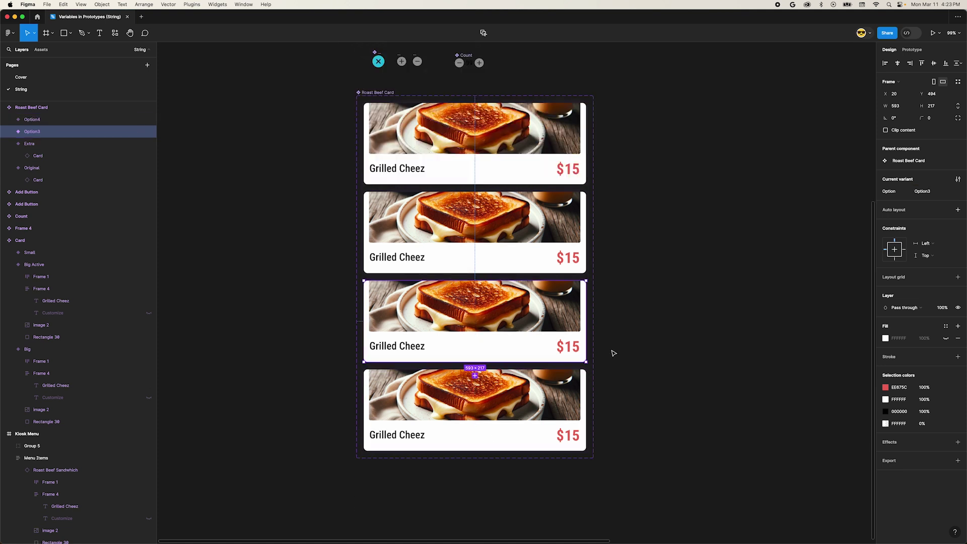
{"action": "scroll", "coordinate": [612, 353], "scroll_direction": "up", "scroll_amount": 1}
{"action": "left_click", "coordinate": [925, 193]}
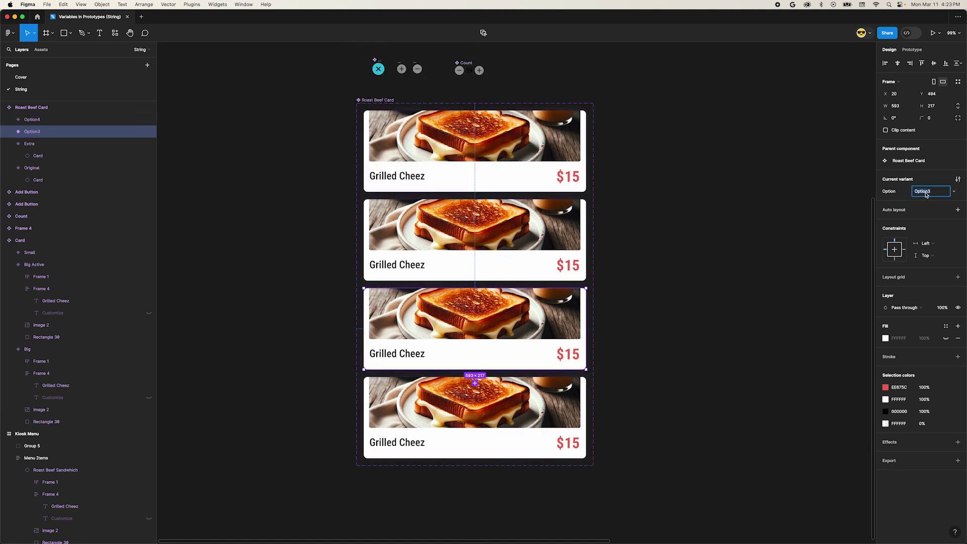
{"action": "type", "text": "Monster"}
{"action": "key", "text": "Return"}
{"action": "key", "text": "Tab"}
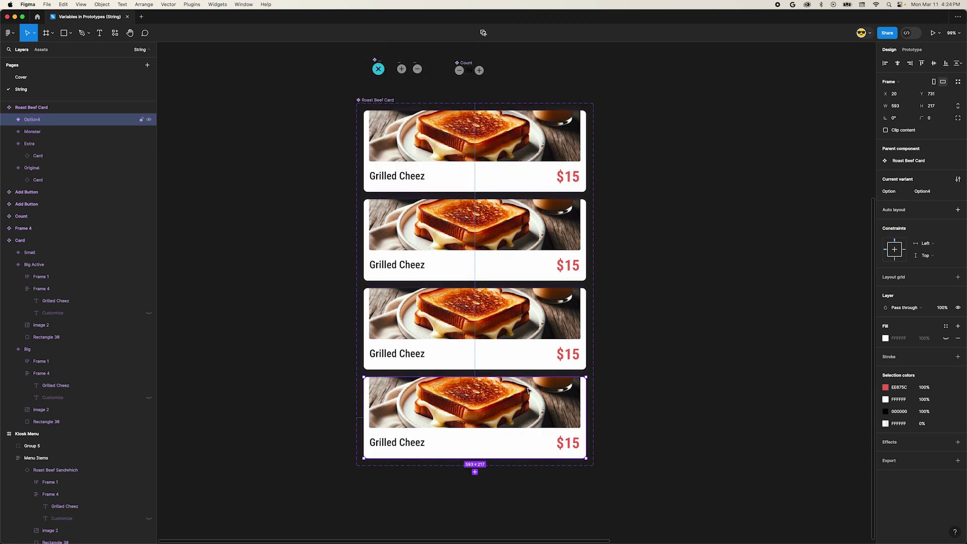
{"action": "type", "text": "Spicy"}
{"action": "key", "text": "Return"}
{"action": "key", "text": "super+a"}
Turn on the Customize link for the card in all four variants
{"action": "key", "text": "Return"}
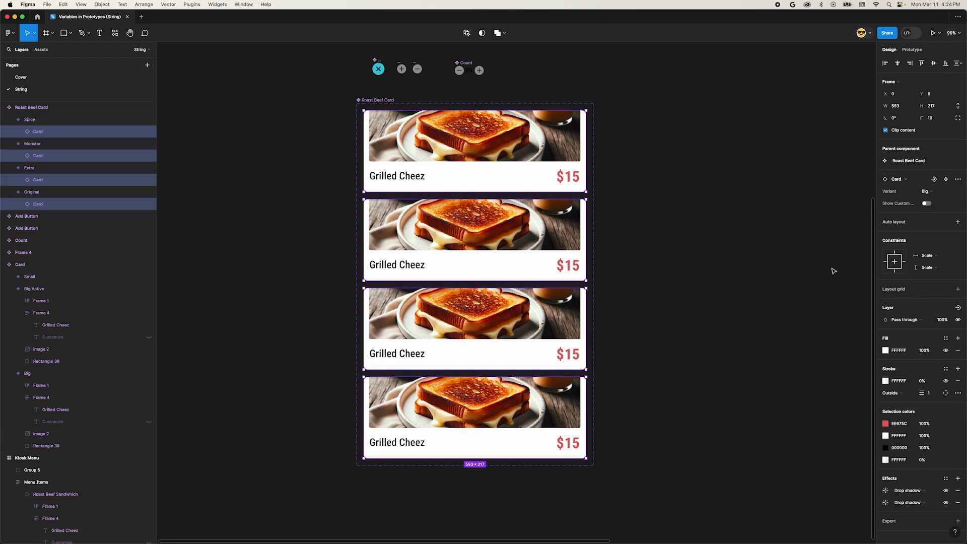
{"action": "left_click", "coordinate": [927, 204]}
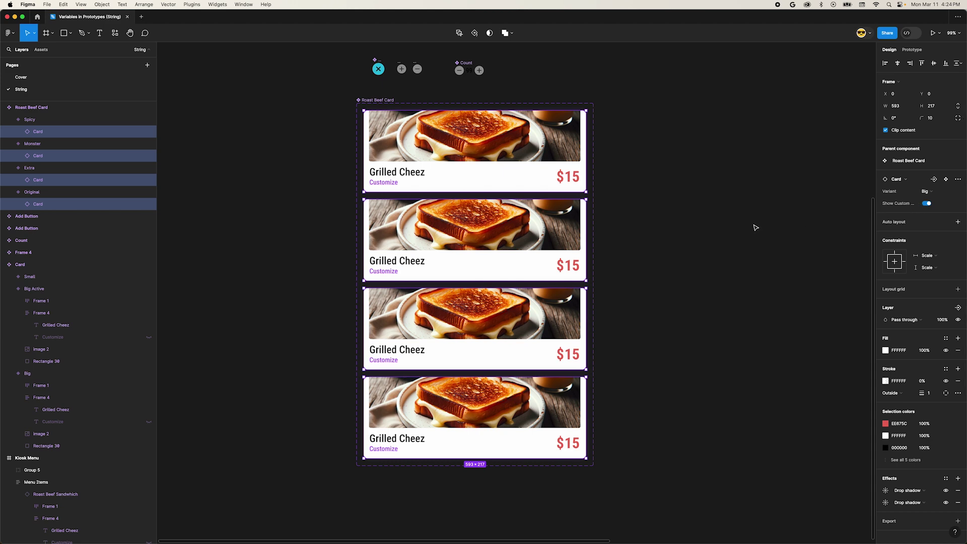
{"action": "left_click", "coordinate": [755, 228]}
Retitle all four cards 'Roast Beef Sandwich' and select their matching image layers
{"action": "left_click", "coordinate": [397, 172], "text": "super"}
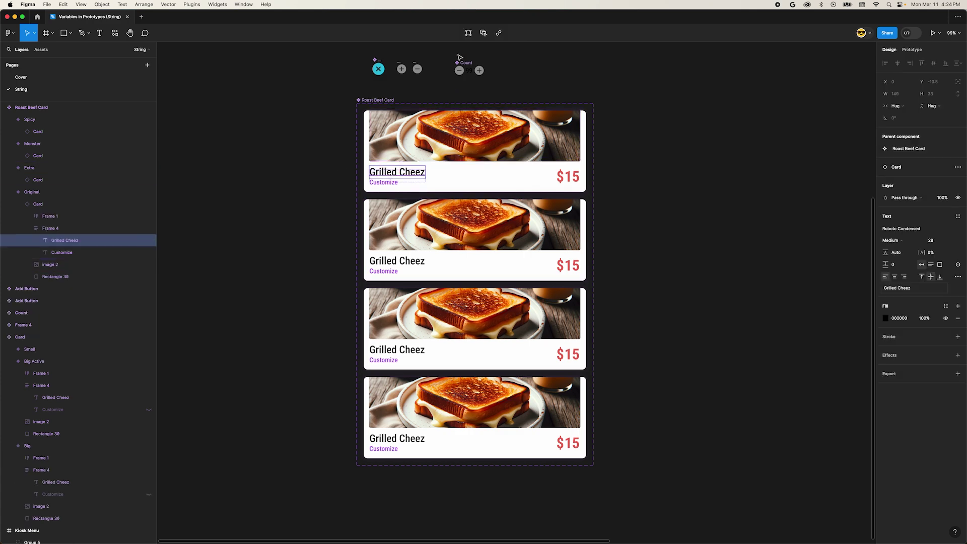
{"action": "left_click", "coordinate": [484, 32]}
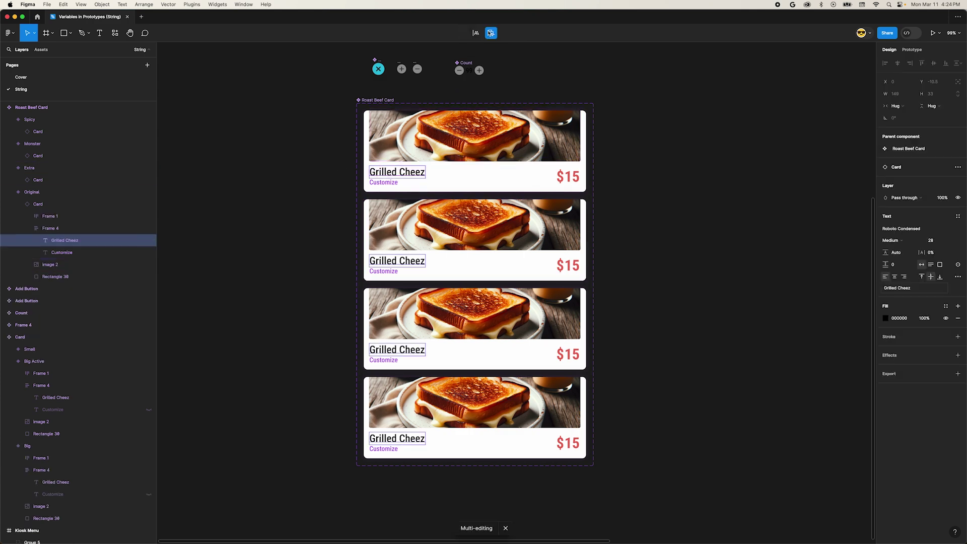
{"action": "type", "text": "Roast"}
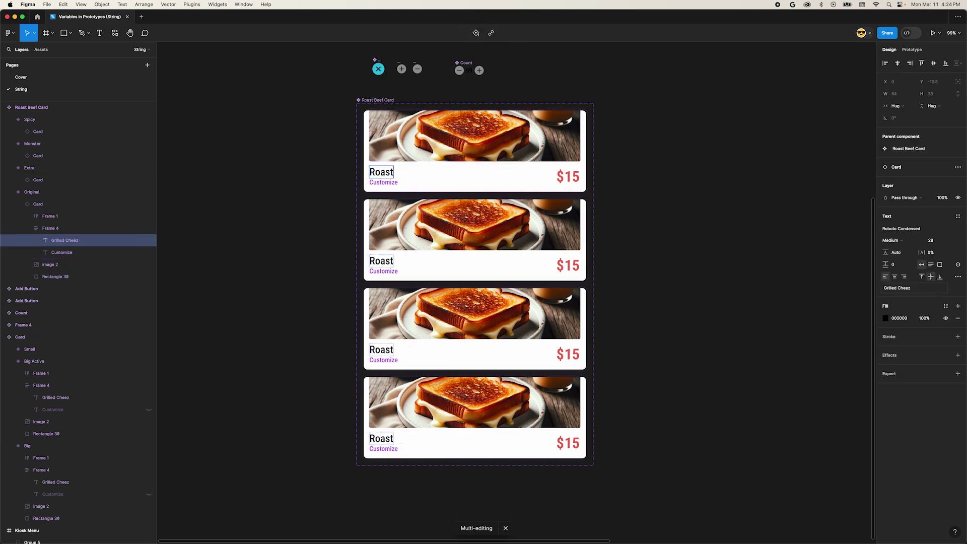
{"action": "type", "text": " Beef Sandwich"}
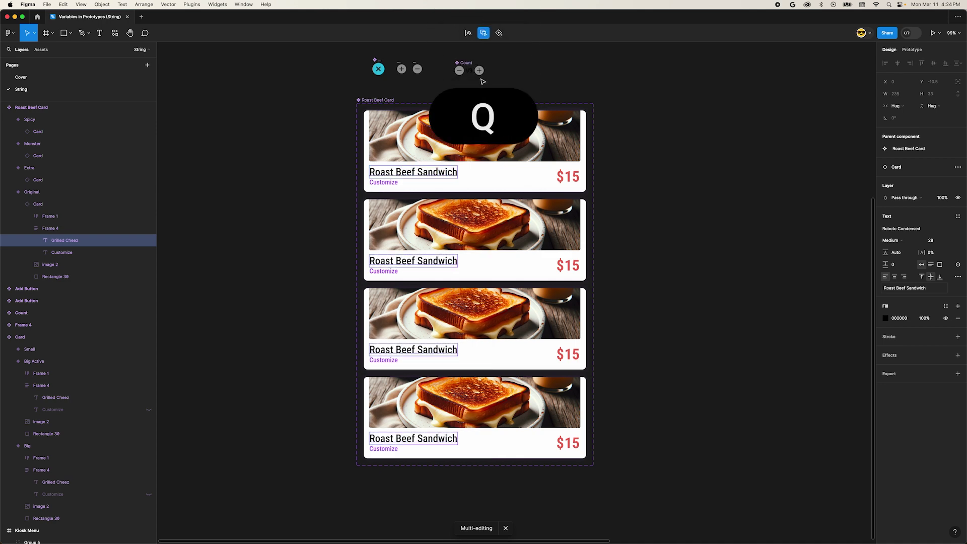
{"action": "left_click", "coordinate": [511, 159]}
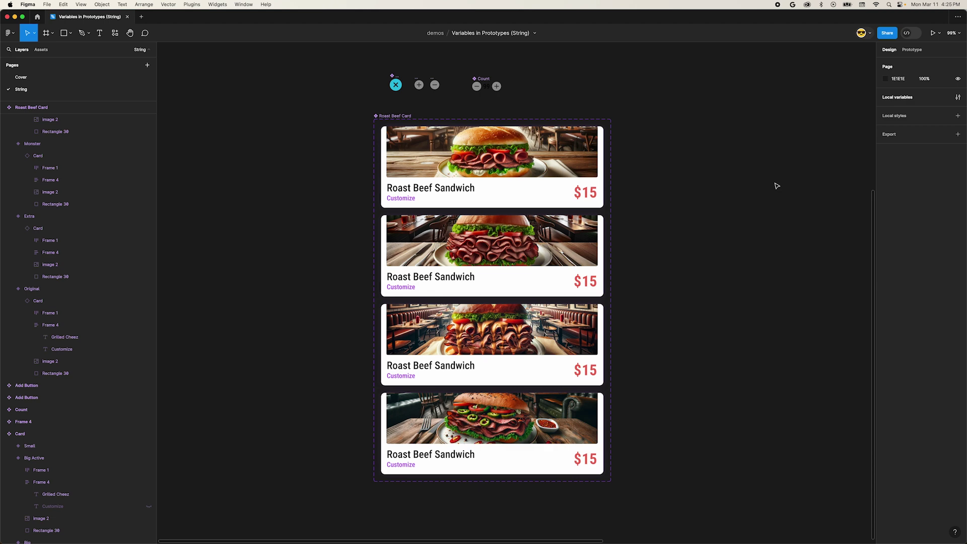
Duplicate the Roast Beef Sandwich card in the Kiosk Menu
{"action": "scroll", "coordinate": [609, 278], "scroll_direction": "right", "scroll_amount": 10}
{"action": "scroll", "coordinate": [609, 279], "scroll_direction": "up", "scroll_amount": 5}
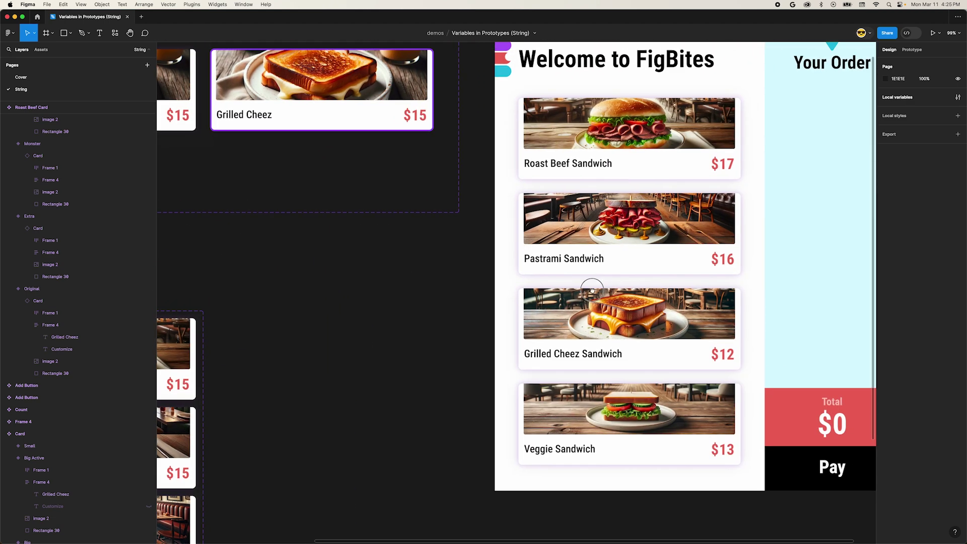
{"action": "scroll", "coordinate": [610, 277], "scroll_direction": "right", "scroll_amount": 5}
{"action": "scroll", "coordinate": [609, 277], "scroll_direction": "up", "scroll_amount": 4}
{"action": "left_click", "coordinate": [541, 204]}
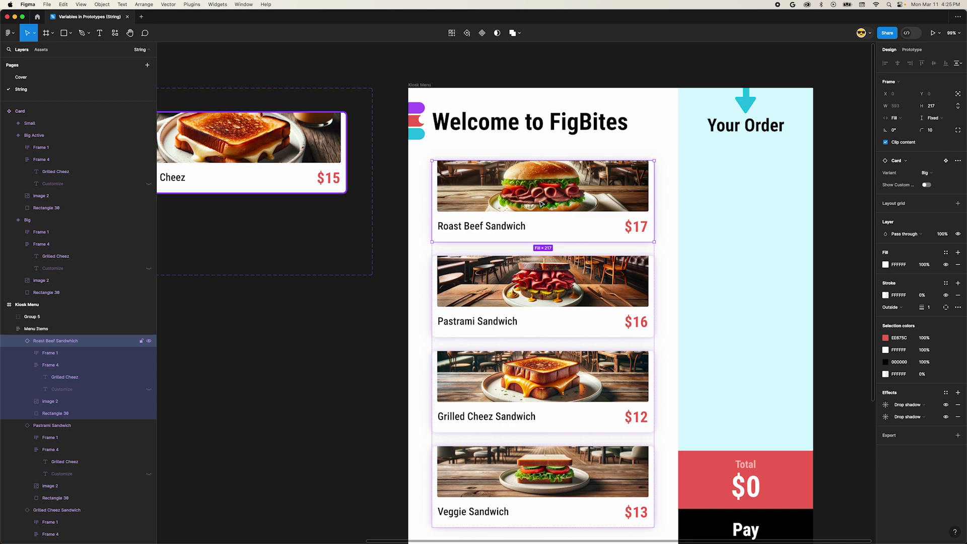
{"action": "key", "text": "super+d"}
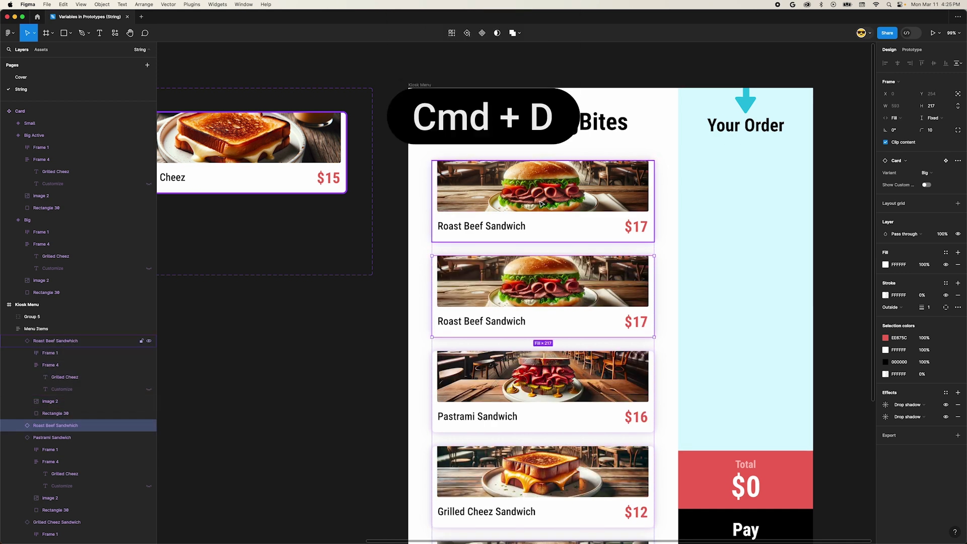
Swap the original card for Roast Beef Card and bind its price to prices/beef
{"action": "left_click", "coordinate": [541, 204]}
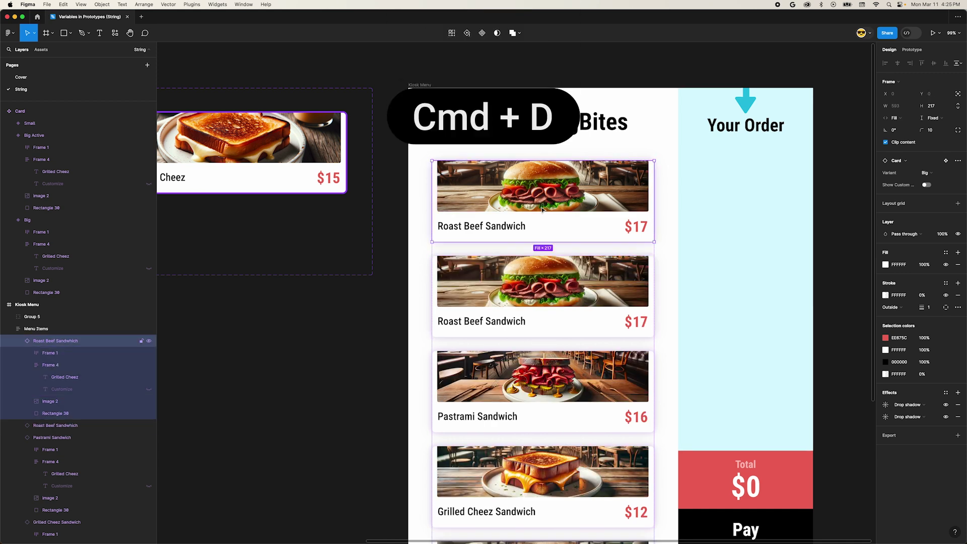
{"action": "left_click", "coordinate": [896, 162]}
{"action": "scroll", "coordinate": [937, 282], "scroll_direction": "down", "scroll_amount": 1}
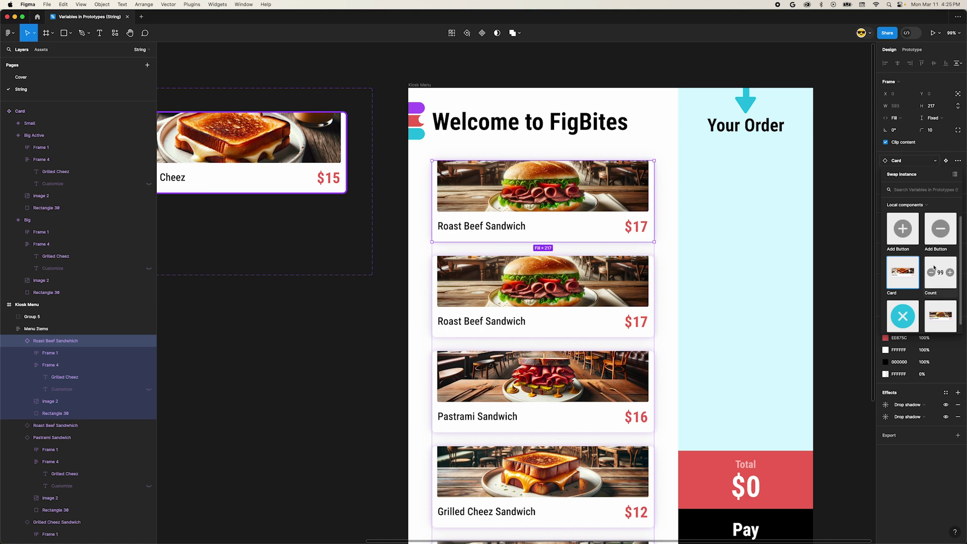
{"action": "left_click", "coordinate": [939, 305]}
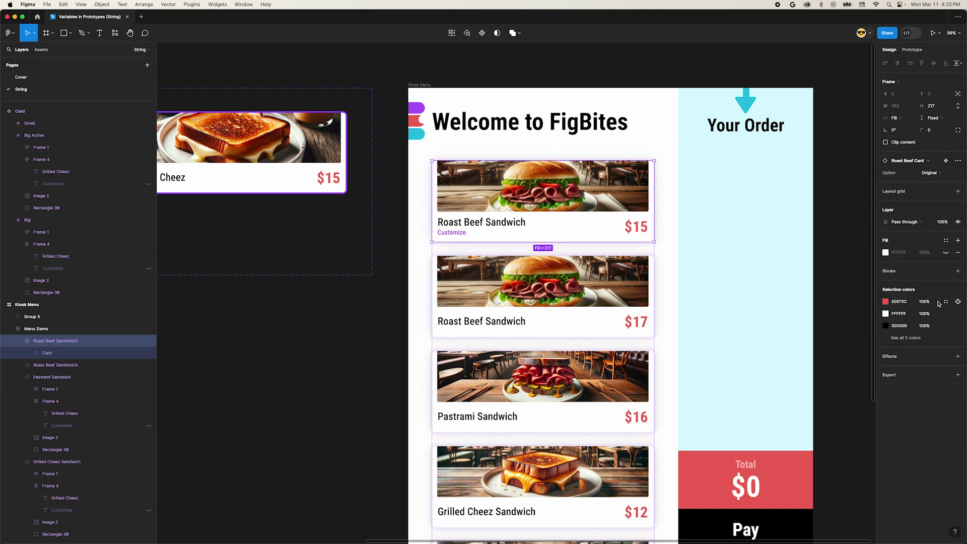
{"action": "left_click", "coordinate": [639, 226], "text": "super"}
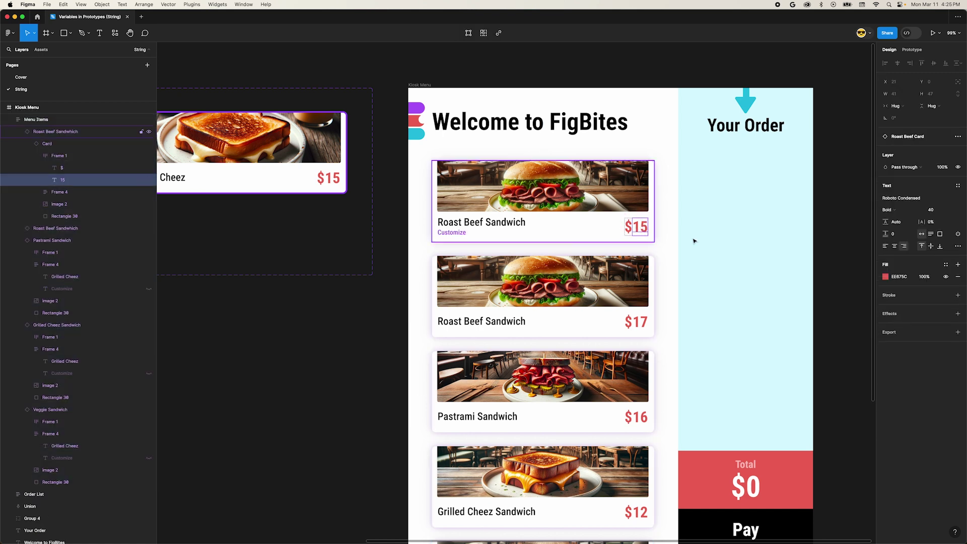
{"action": "left_click", "coordinate": [958, 234]}
{"action": "left_click", "coordinate": [908, 296]}
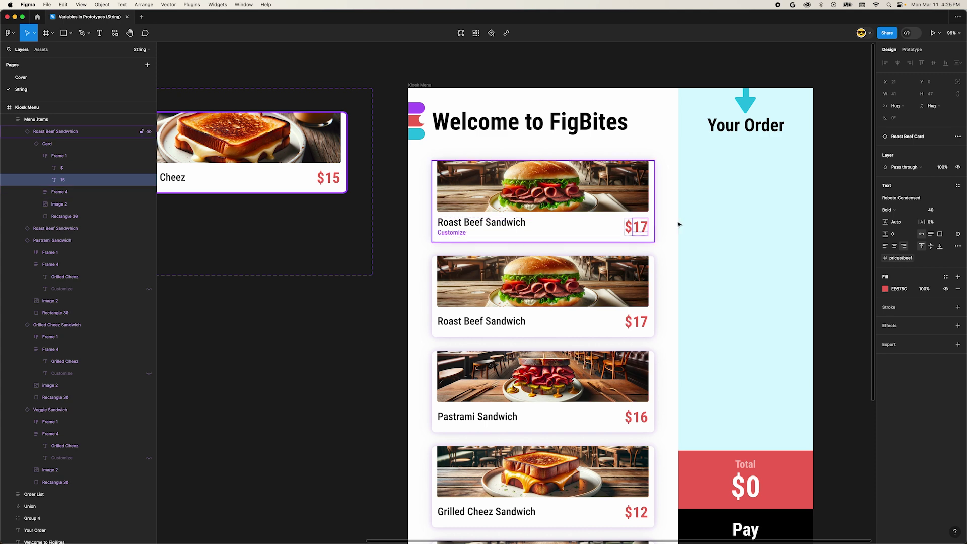
{"action": "key", "text": "Escape"}
{"action": "key", "text": "Escape"}
{"action": "key", "text": "Escape"}
{"action": "left_click", "coordinate": [912, 50]}
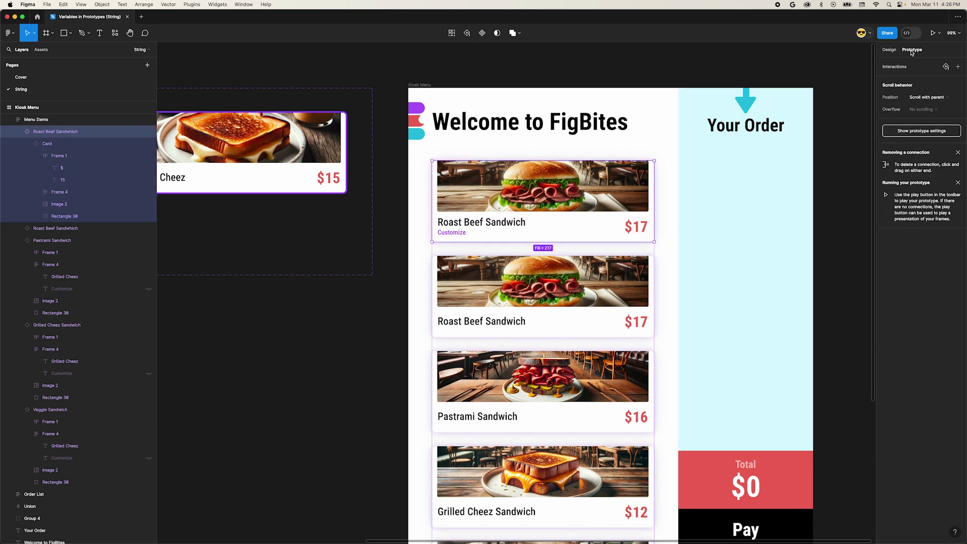
Copy the old card's On click interaction and paste it onto the new Roast Beef Card
{"action": "left_click", "coordinate": [569, 303]}
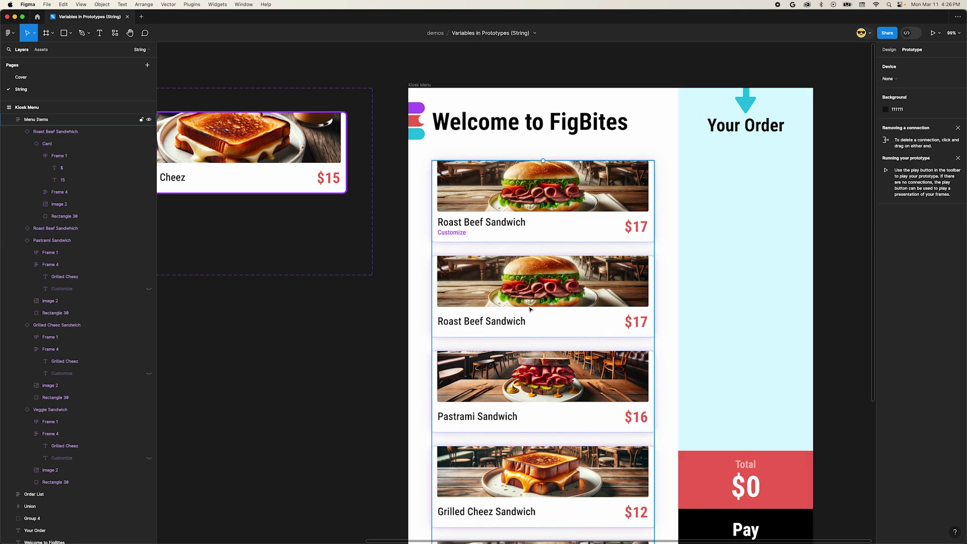
{"action": "key", "text": "super+c"}
{"action": "left_click", "coordinate": [926, 90]}
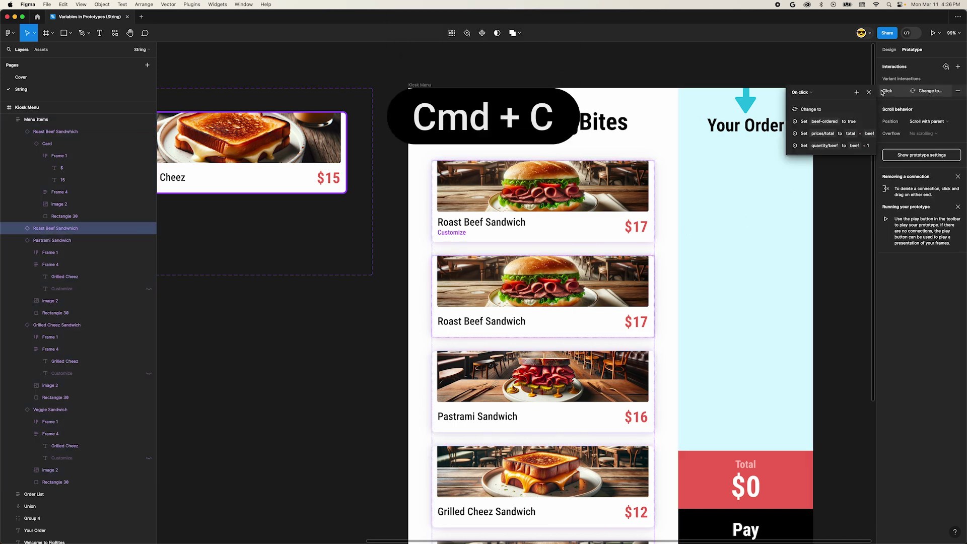
{"action": "left_click", "coordinate": [868, 92]}
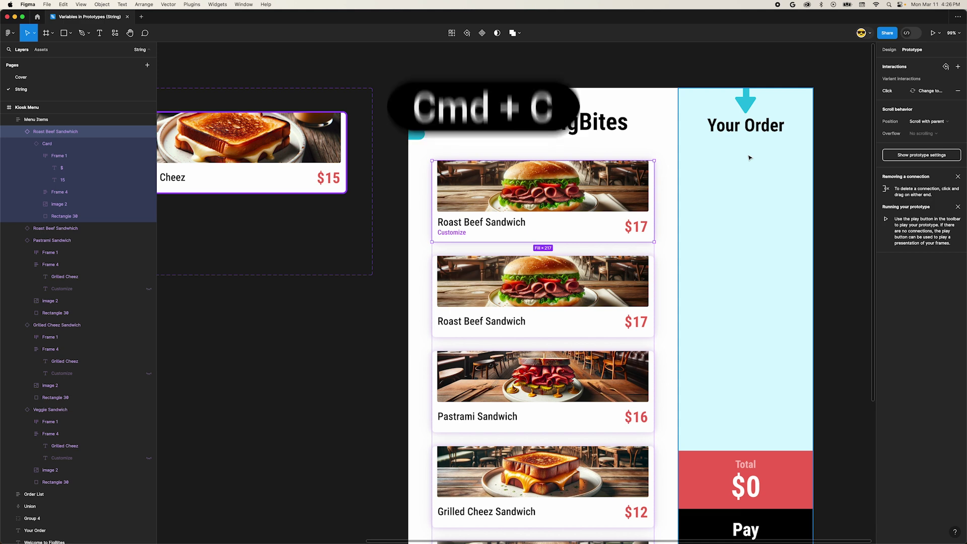
{"action": "key", "text": "super+v"}
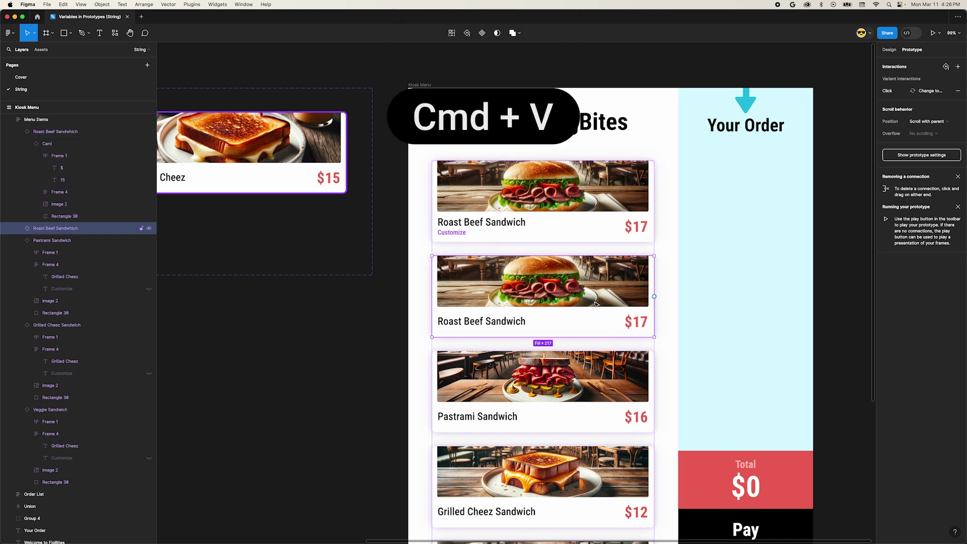
{"action": "left_click", "coordinate": [889, 91]}
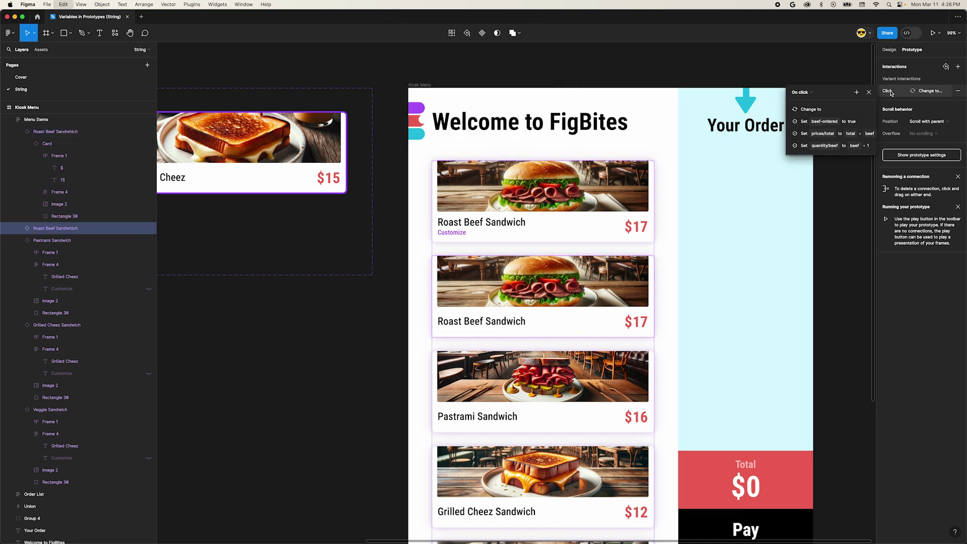
{"action": "left_click", "coordinate": [578, 282]}
Delete the leftover duplicate roast beef card and pan to the Roast Beef Card variants
{"action": "key", "text": "Delete"}
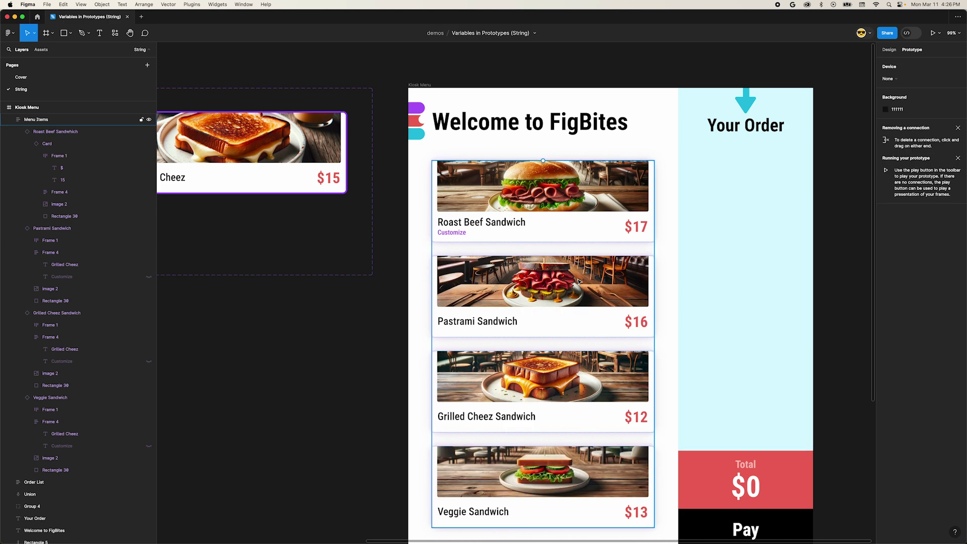
{"action": "left_click", "coordinate": [578, 282]}
{"action": "left_click_drag", "start_coordinate": [295, 399], "coordinate": [557, 272]}
{"action": "key", "text": "ctrl+v"}
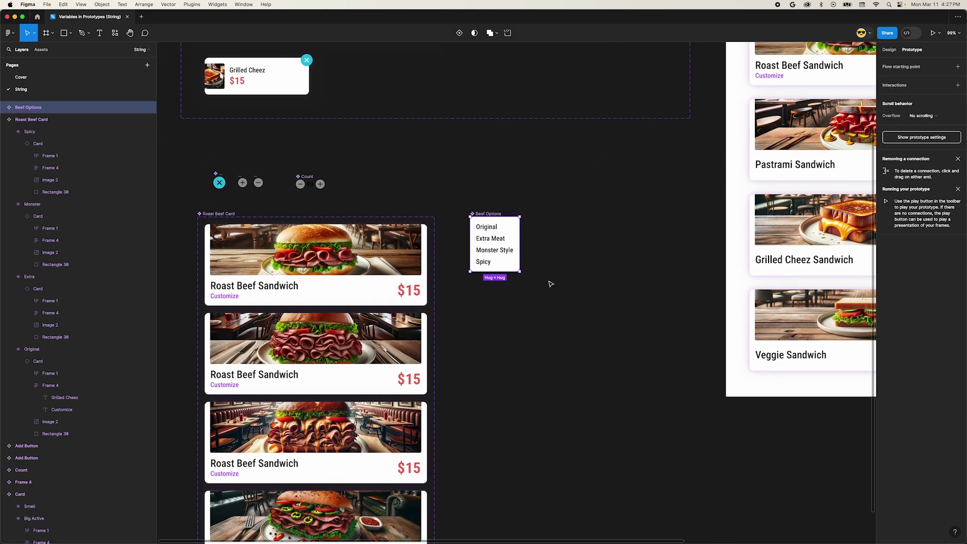
{"action": "left_click_drag", "start_coordinate": [511, 358], "coordinate": [516, 310]}
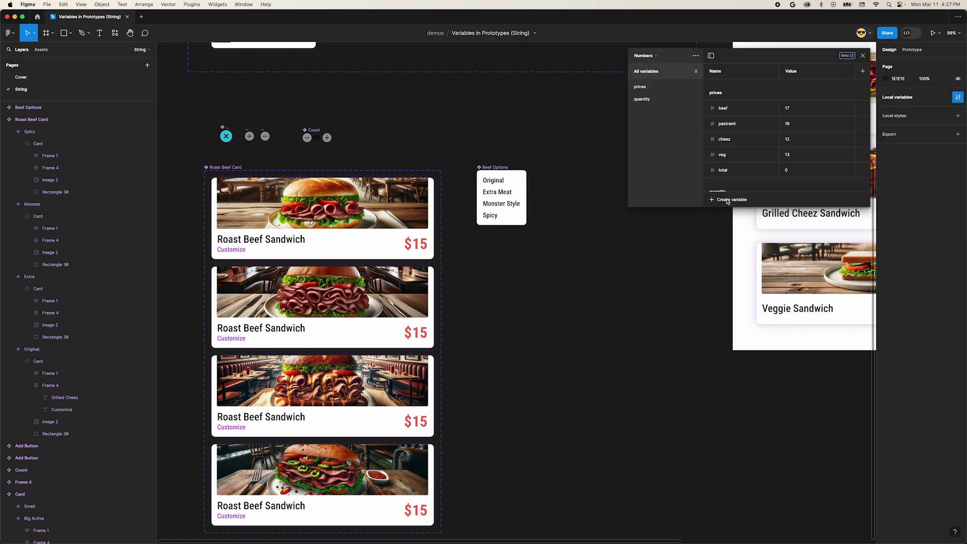
Create a string variable named Roast Beef with the value Original
{"action": "left_click", "coordinate": [728, 200]}
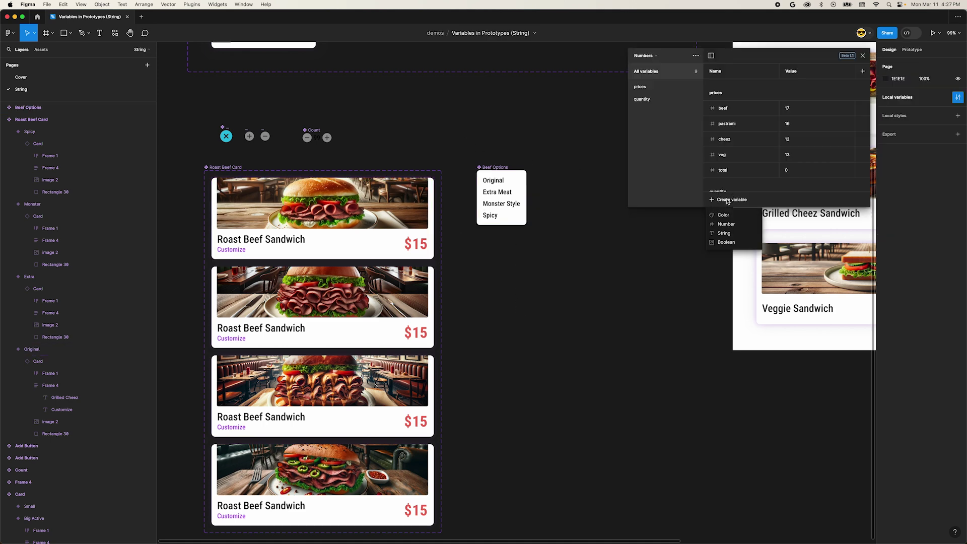
{"action": "left_click", "coordinate": [725, 233]}
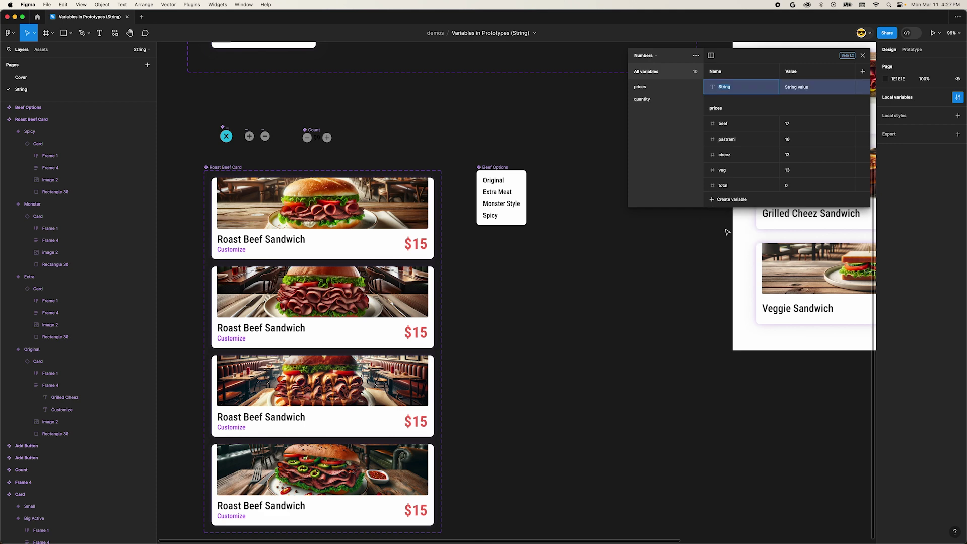
{"action": "type", "text": "Roast Beef"}
{"action": "key", "text": "Tab"}
{"action": "type", "text": "Or"}
{"action": "key", "text": "Return"}
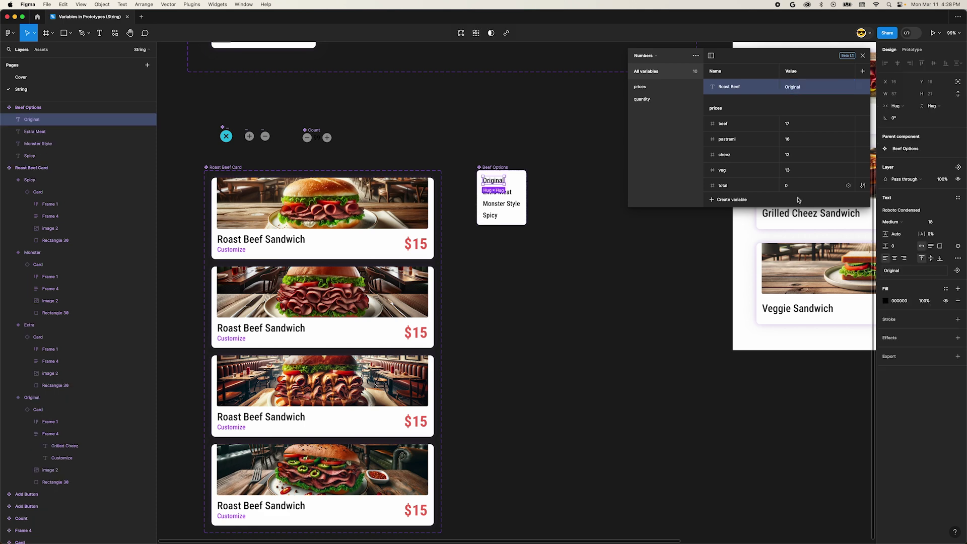
Give the Original option an On click action setting Roast Beef to Original
{"action": "left_click", "coordinate": [862, 55]}
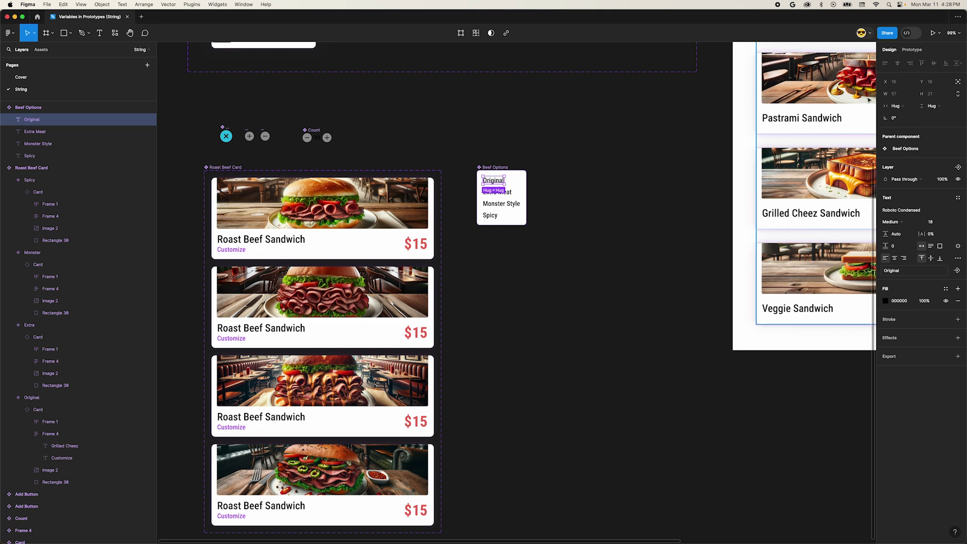
{"action": "left_click", "coordinate": [912, 50]}
{"action": "left_click", "coordinate": [936, 71]}
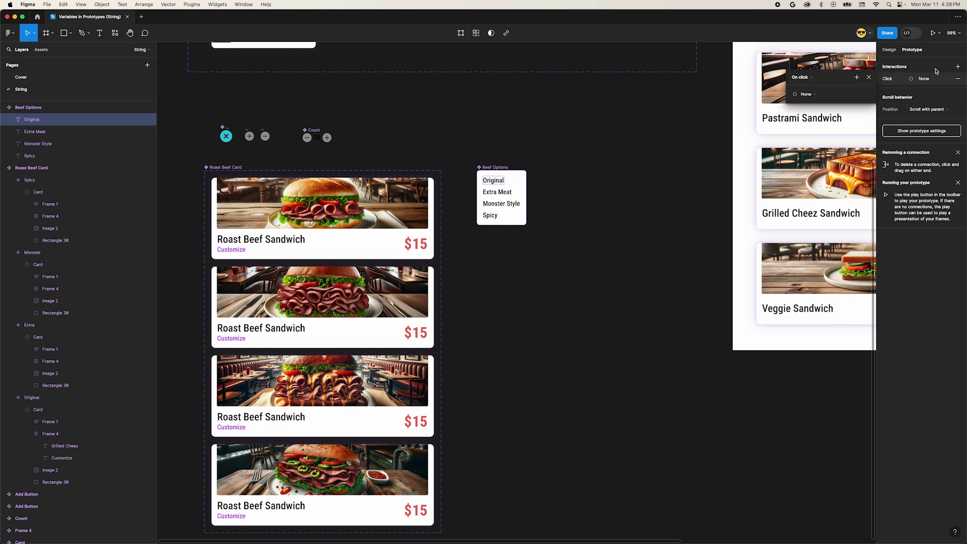
{"action": "left_click", "coordinate": [806, 93]}
{"action": "left_click", "coordinate": [806, 143]}
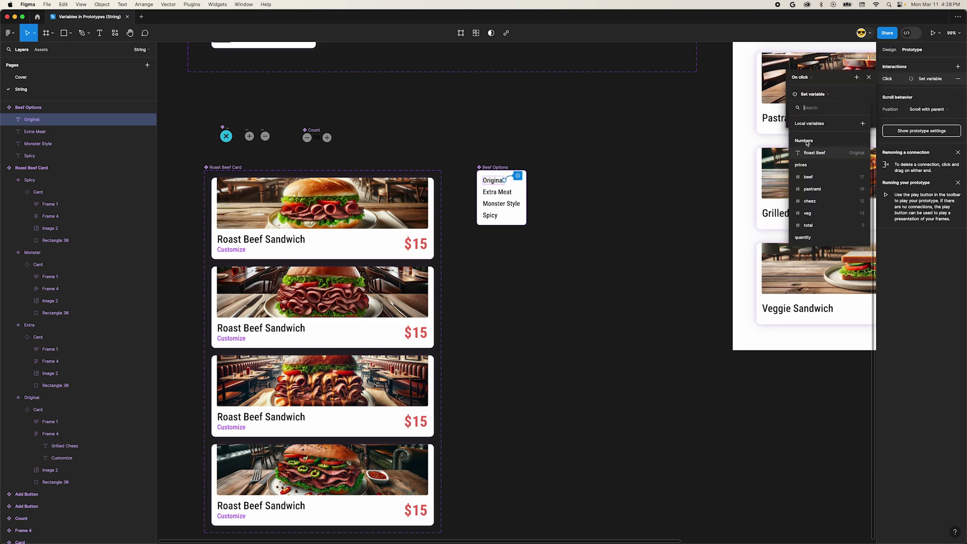
{"action": "left_click", "coordinate": [813, 152]}
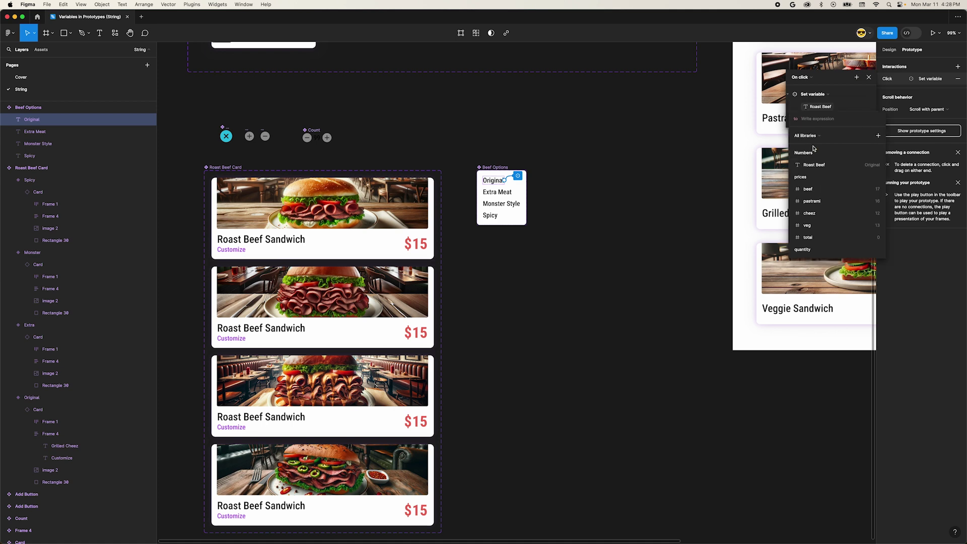
{"action": "type", "text": "Origin"}
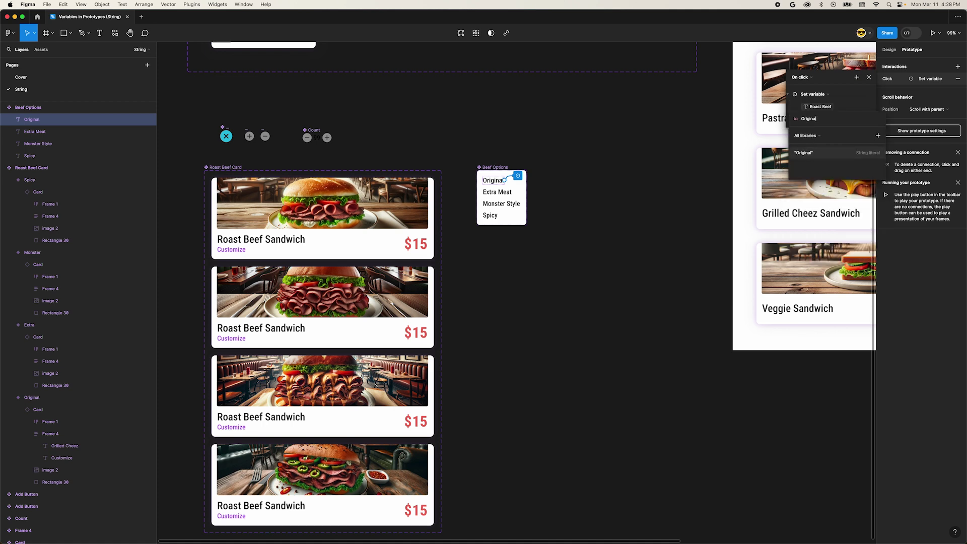
{"action": "type", "text": "al"}
{"action": "key", "text": "Return"}
Make clicking Extra Meat set the Roast Beef variable to Extra
{"action": "left_click", "coordinate": [501, 193]}
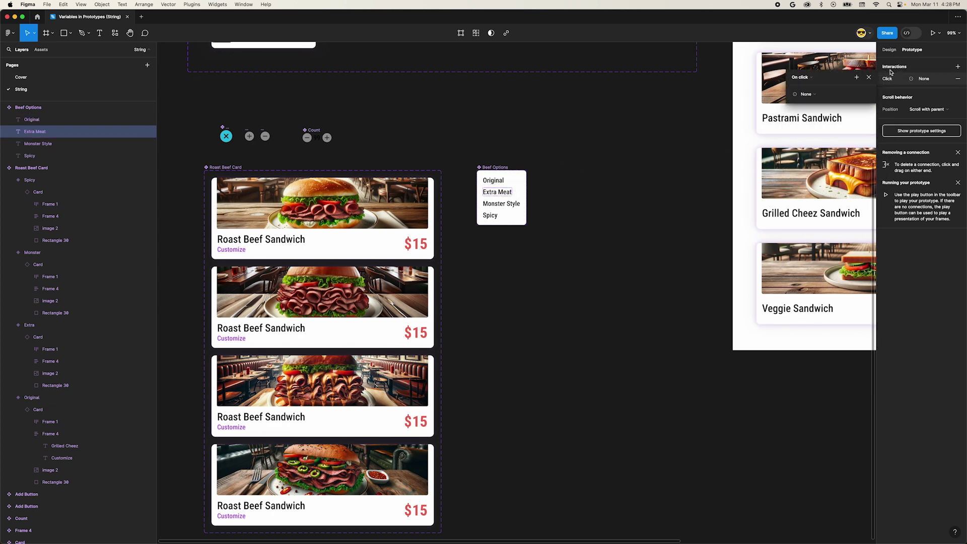
{"action": "left_click", "coordinate": [812, 95]}
{"action": "left_click", "coordinate": [811, 143]}
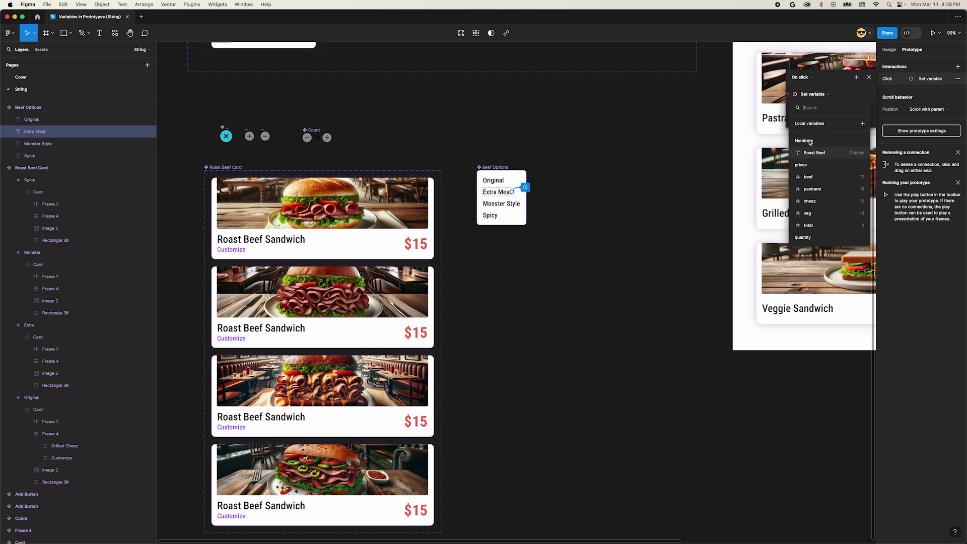
{"action": "left_click", "coordinate": [813, 153]}
{"action": "type", "text": "Extra\""}
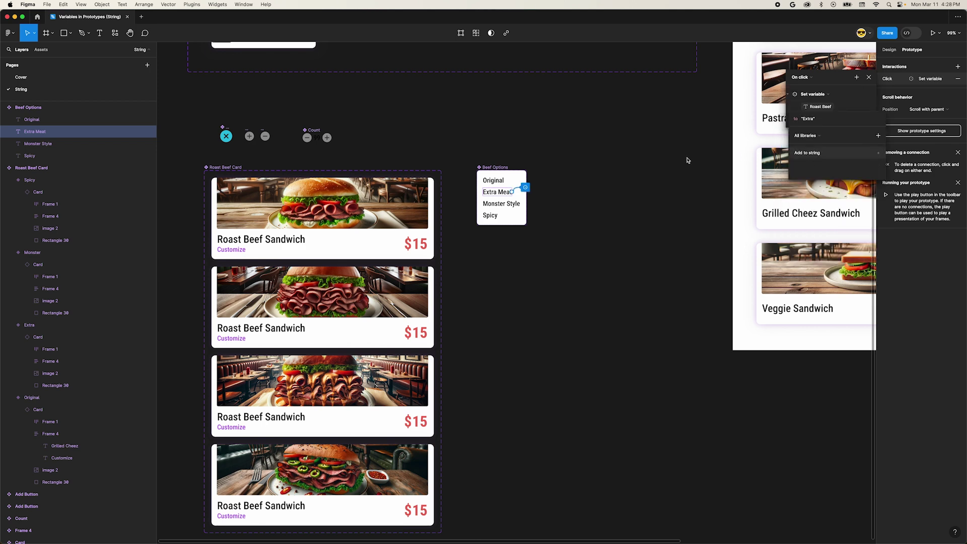
Check Monster Style's interaction and change Spicy's set value to 'Spicy'
{"action": "left_click", "coordinate": [519, 204]}
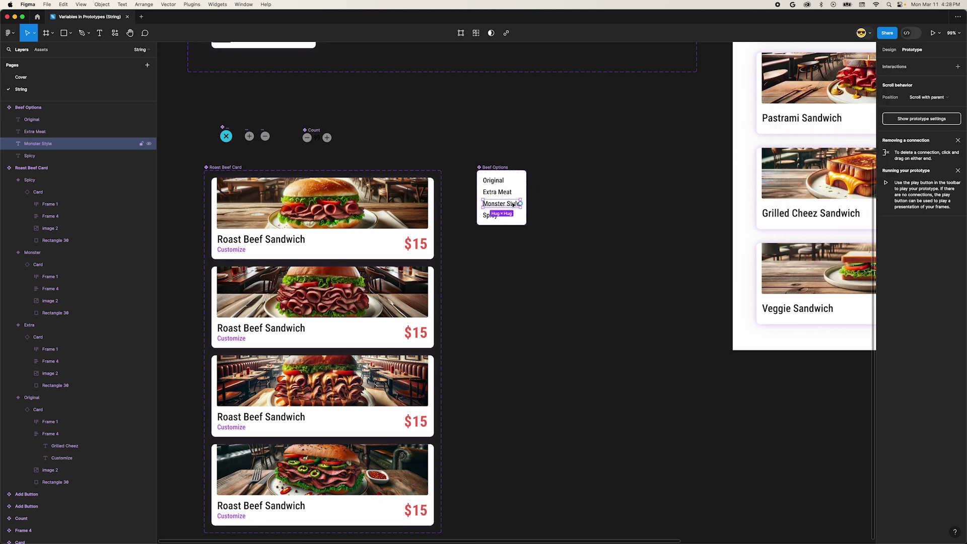
{"action": "left_click", "coordinate": [519, 203]}
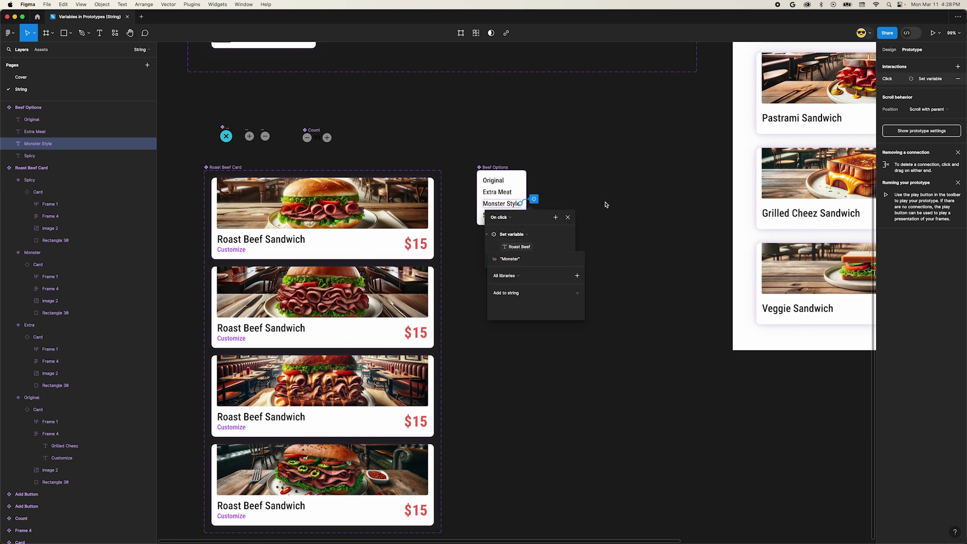
{"action": "left_click", "coordinate": [490, 215]}
{"action": "left_click", "coordinate": [511, 211]}
{"action": "left_click", "coordinate": [494, 271]}
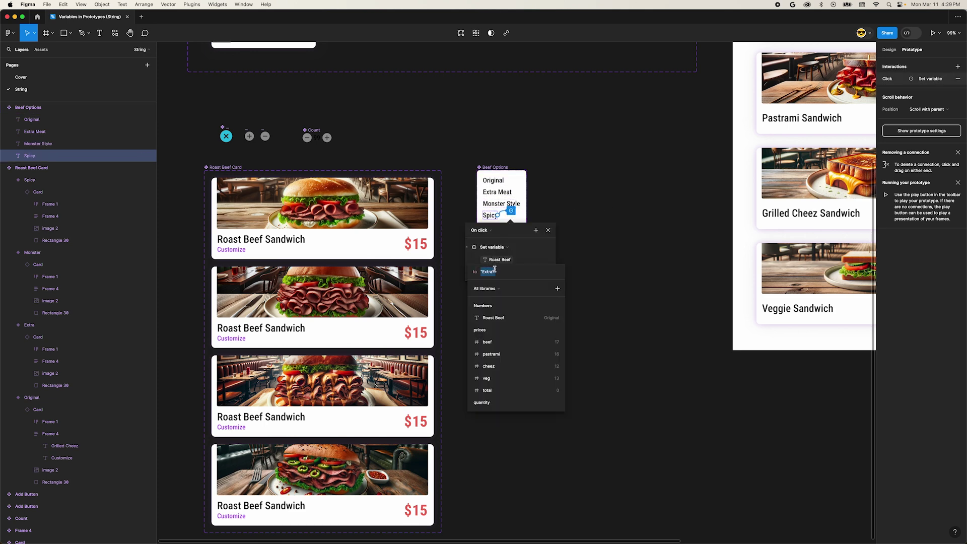
{"action": "type", "text": "Spicy"}
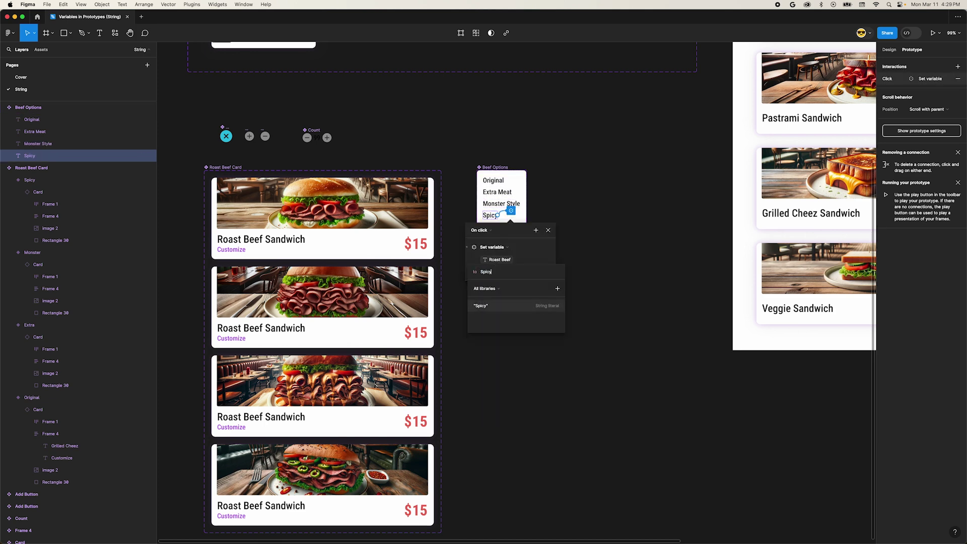
Paste the Beef Options list into the Original, Extra, Monster and Spicy cards
{"action": "key", "text": "Escape"}
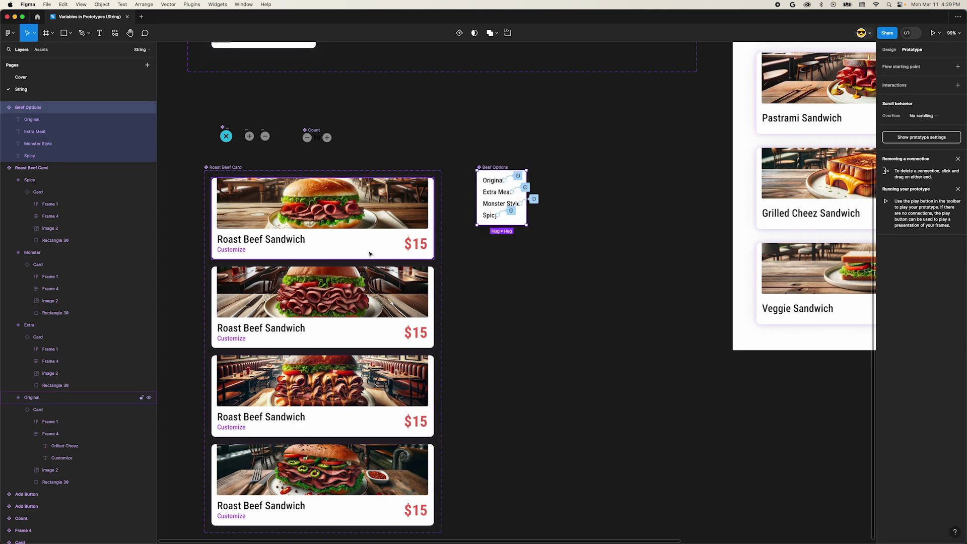
{"action": "left_click", "coordinate": [358, 246]}
{"action": "left_click", "coordinate": [332, 322], "text": "shift"}
{"action": "left_click", "coordinate": [323, 401], "text": "shift"}
{"action": "left_click", "coordinate": [323, 468], "text": "shift"}
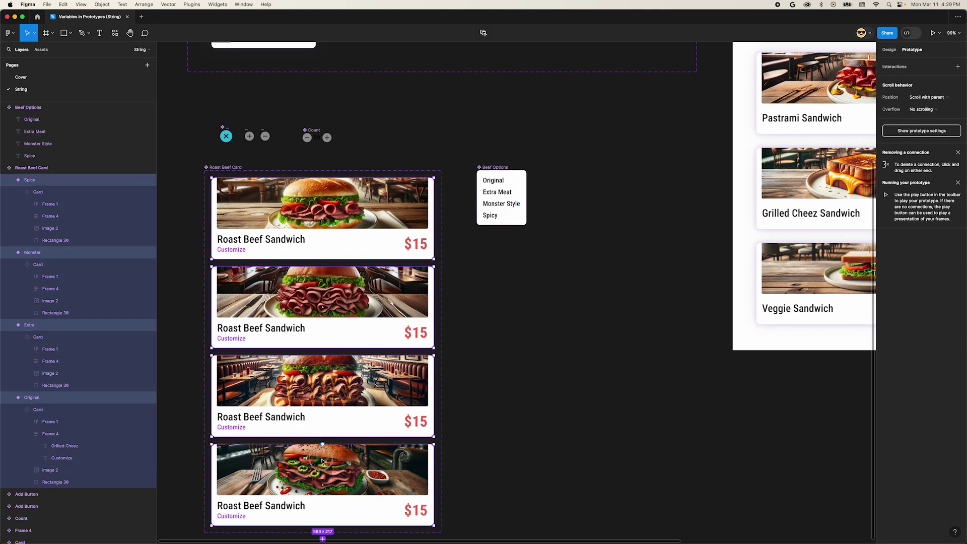
{"action": "key", "text": "super+v"}
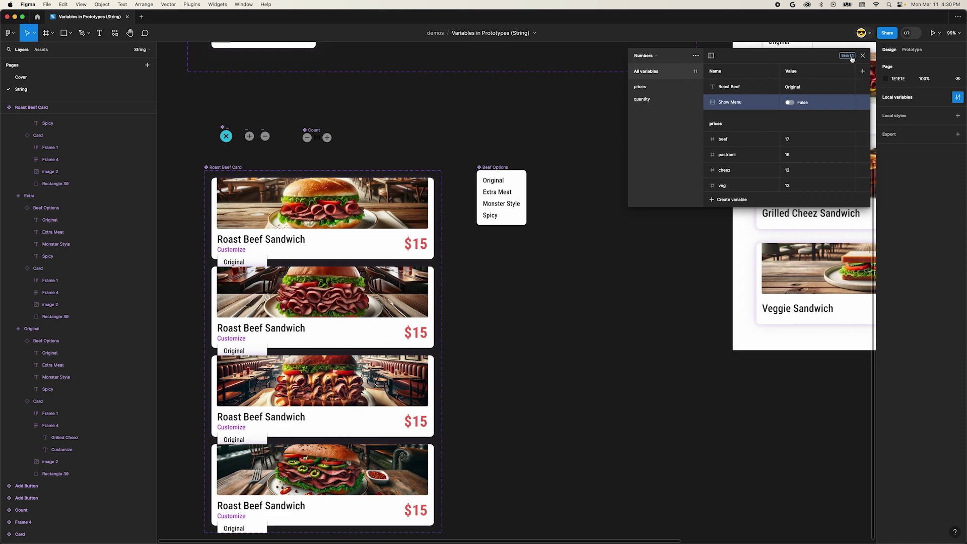
Bind the pasted lists' layer visibility to the Show Menu boolean
{"action": "left_click", "coordinate": [862, 56]}
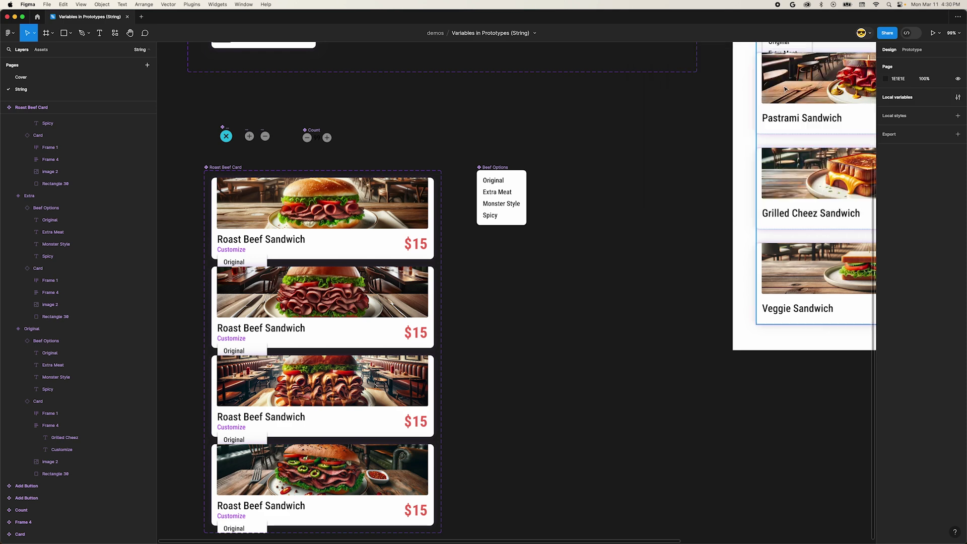
{"action": "left_click", "coordinate": [958, 347]}
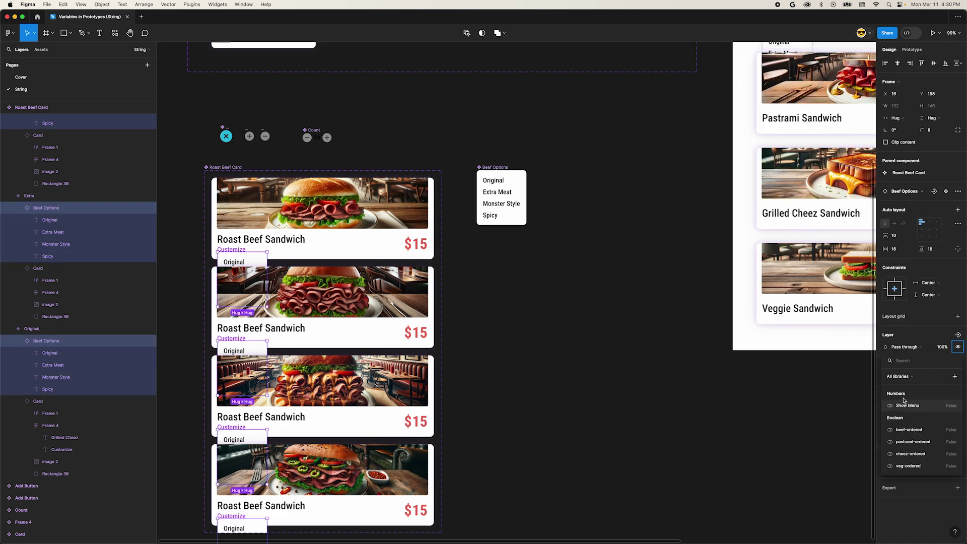
{"action": "left_click", "coordinate": [907, 404]}
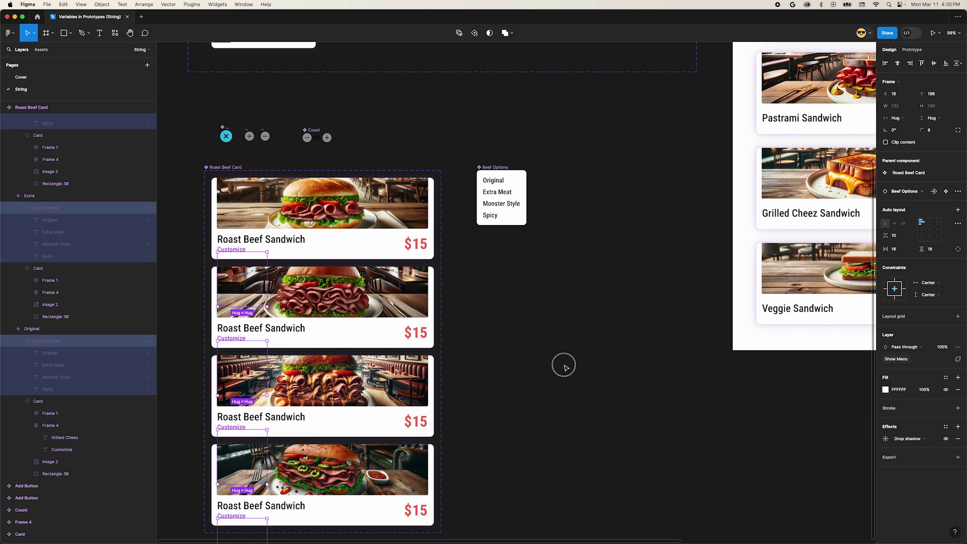
{"action": "left_click", "coordinate": [566, 369]}
Give every Roast Beef card's Customize text a click action that sets the Show Menu variable
{"action": "left_click", "coordinate": [911, 49]}
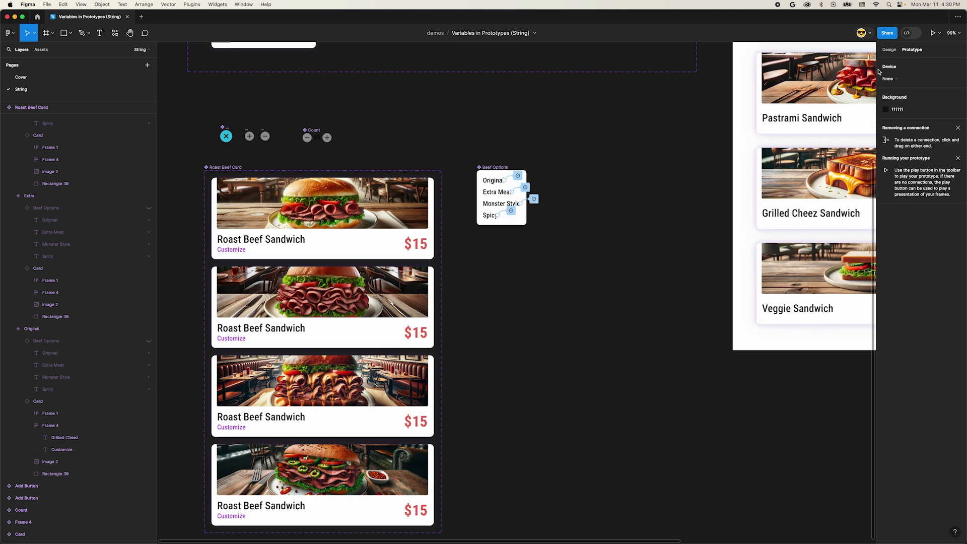
{"action": "left_click", "coordinate": [234, 251], "text": "super"}
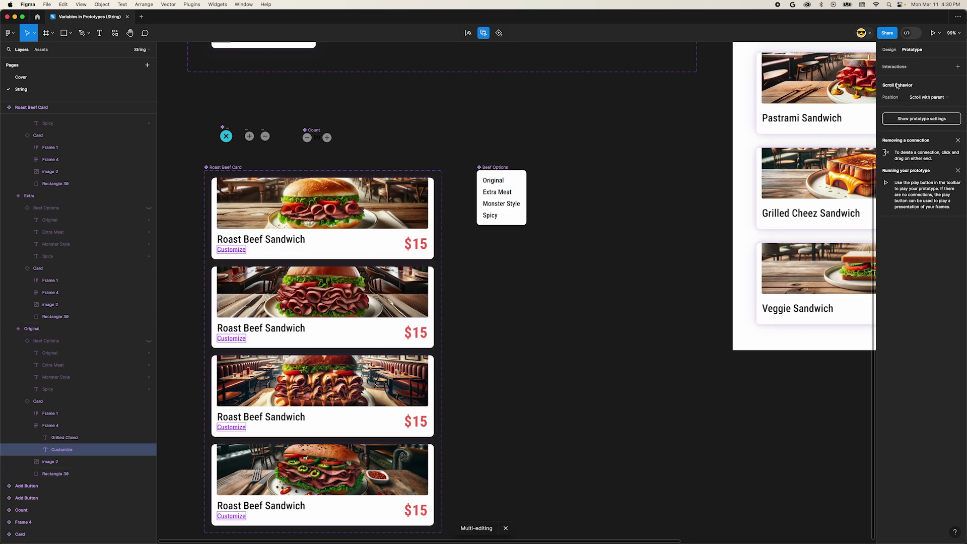
{"action": "left_click", "coordinate": [898, 67]}
{"action": "left_click", "coordinate": [805, 94]}
{"action": "left_click", "coordinate": [804, 161]}
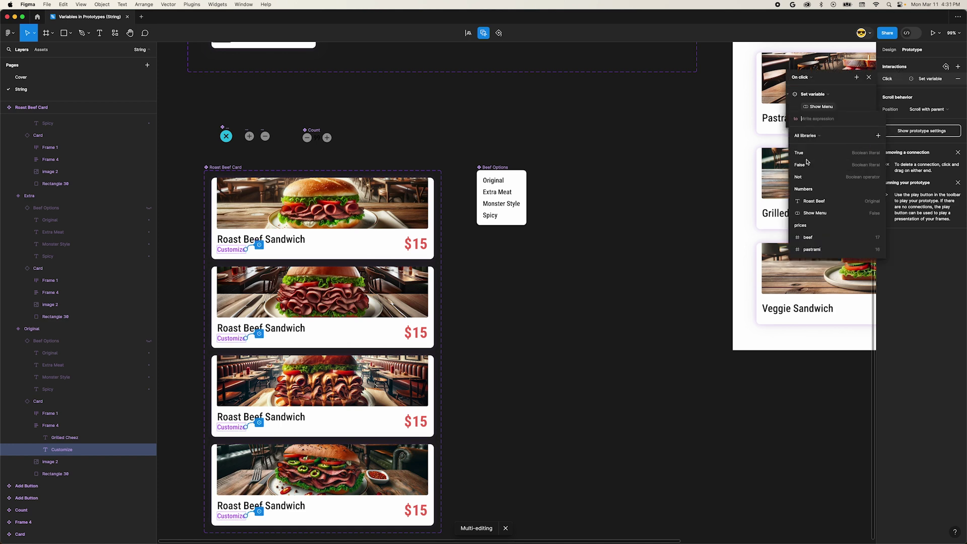
{"action": "left_click", "coordinate": [804, 166]}
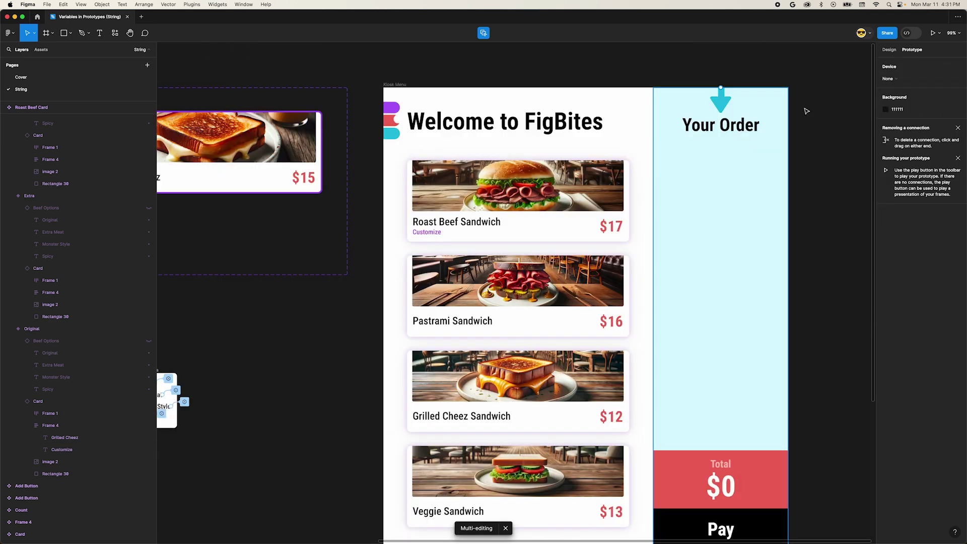
{"action": "left_click", "coordinate": [889, 50]}
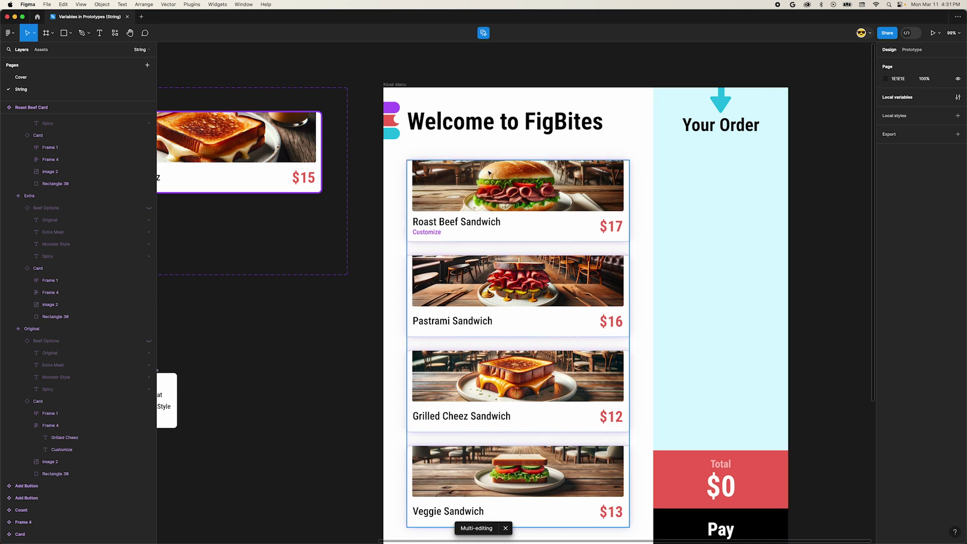
Bind the kiosk's Roast Beef Sandwich card Option property to the Roast Beef variable
{"action": "left_click", "coordinate": [453, 202]}
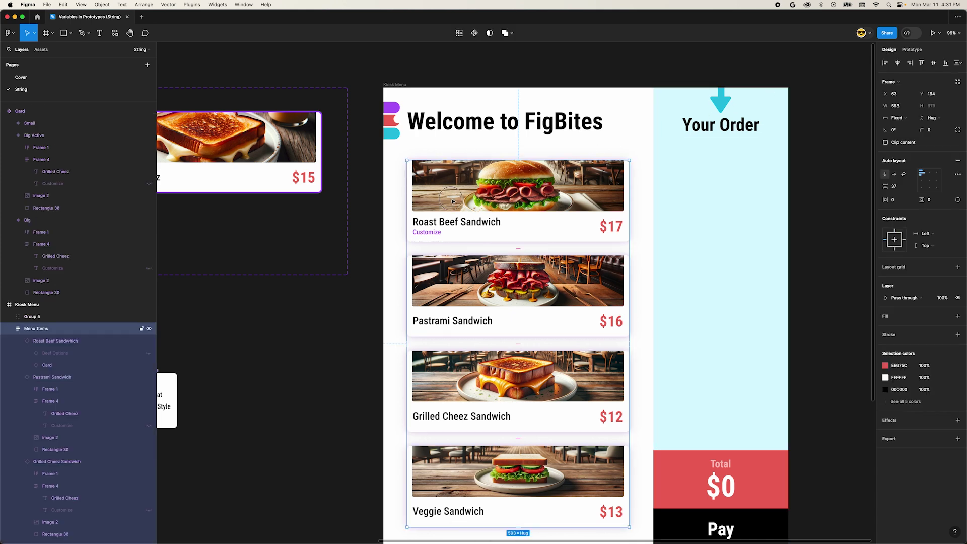
{"action": "double_click", "coordinate": [452, 201]}
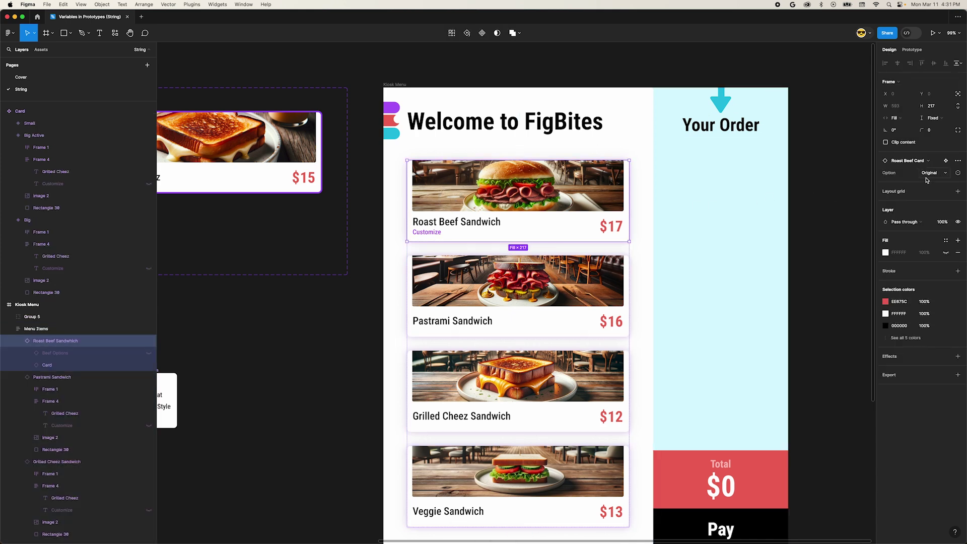
{"action": "left_click", "coordinate": [958, 173]}
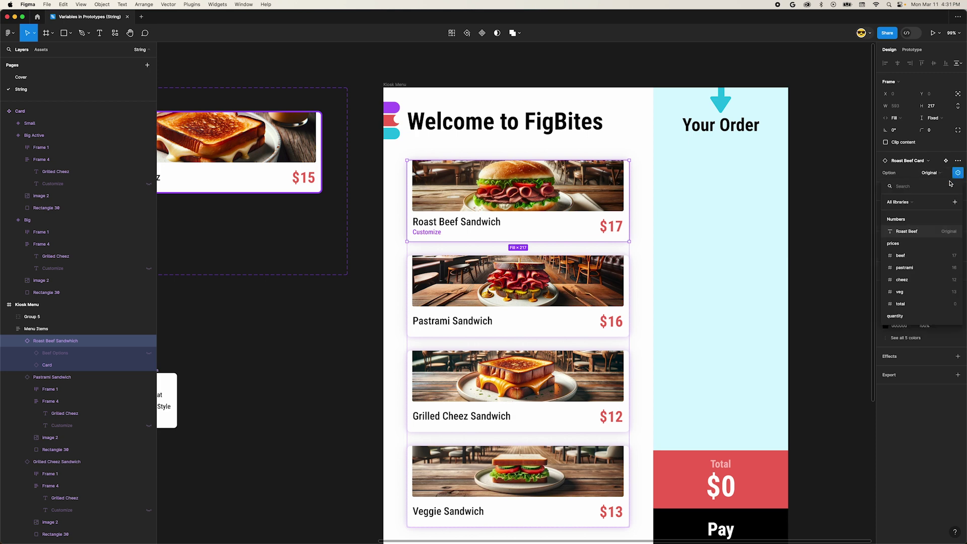
{"action": "left_click", "coordinate": [906, 231]}
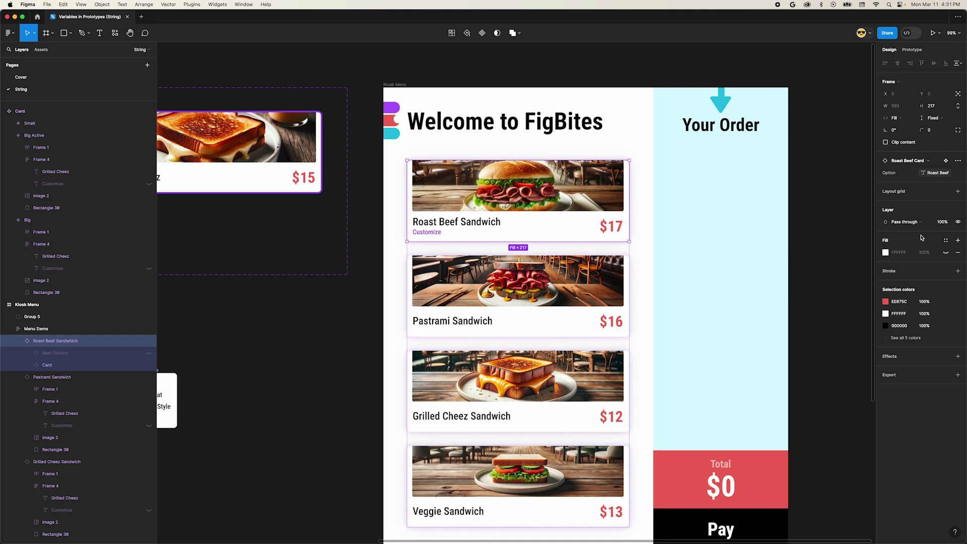
{"action": "key", "text": "Escape"}
Preview the Kiosk Menu and confirm Customize on the Roast Beef card opens Beef Options
{"action": "left_click", "coordinate": [394, 85]}
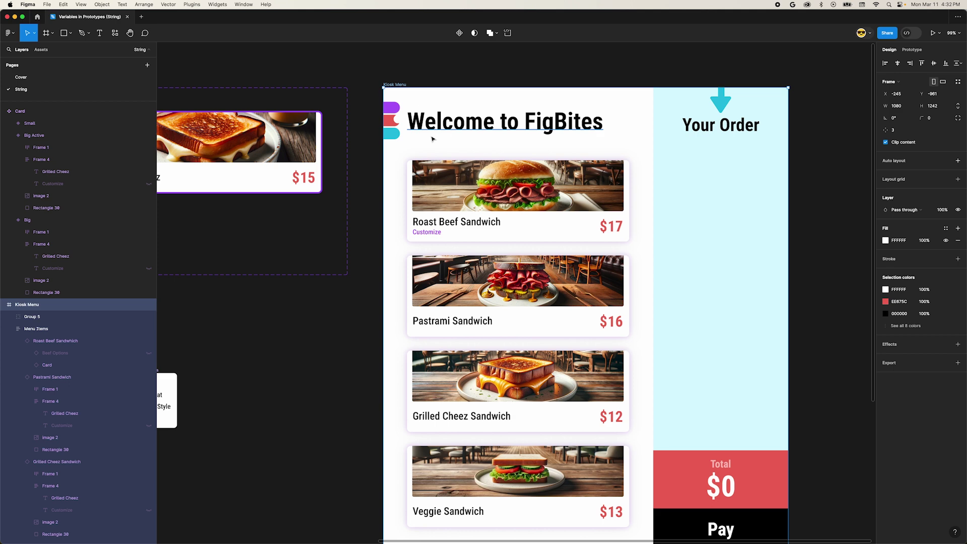
{"action": "key", "text": "shift+space"}
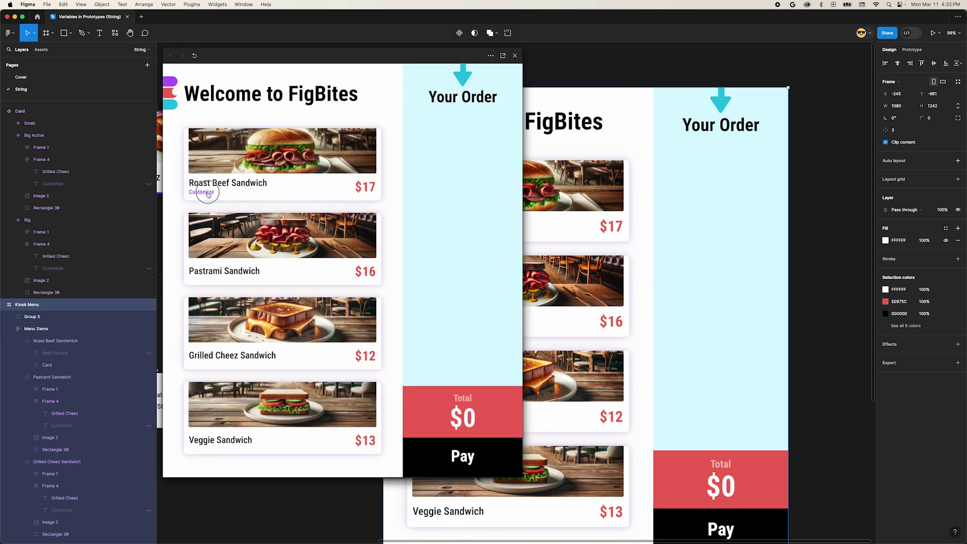
{"action": "left_click", "coordinate": [207, 193]}
{"action": "left_click", "coordinate": [514, 55]}
Set the Menu Items auto layout canvas stacking to First on top
{"action": "left_click", "coordinate": [619, 191]}
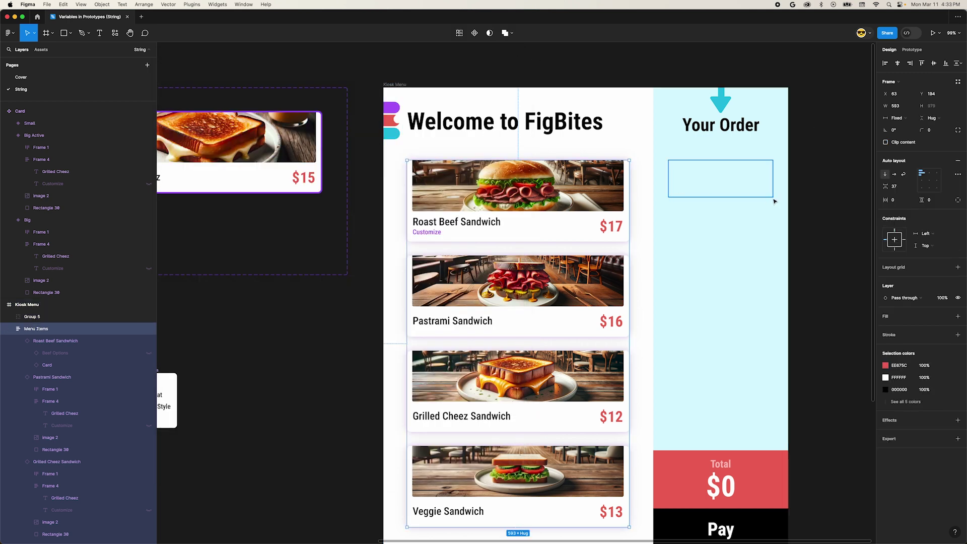
{"action": "left_click", "coordinate": [957, 174]}
{"action": "left_click", "coordinate": [851, 252]}
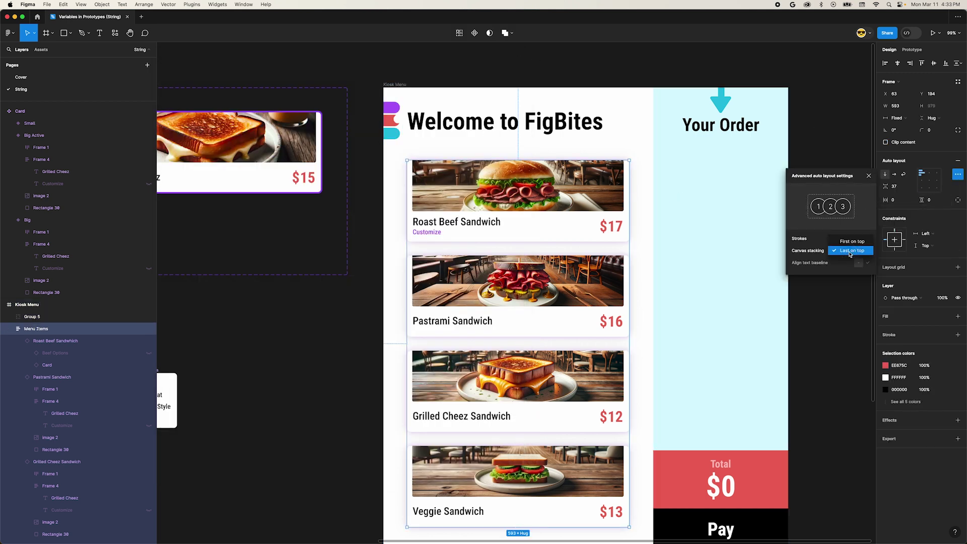
{"action": "left_click", "coordinate": [856, 237]}
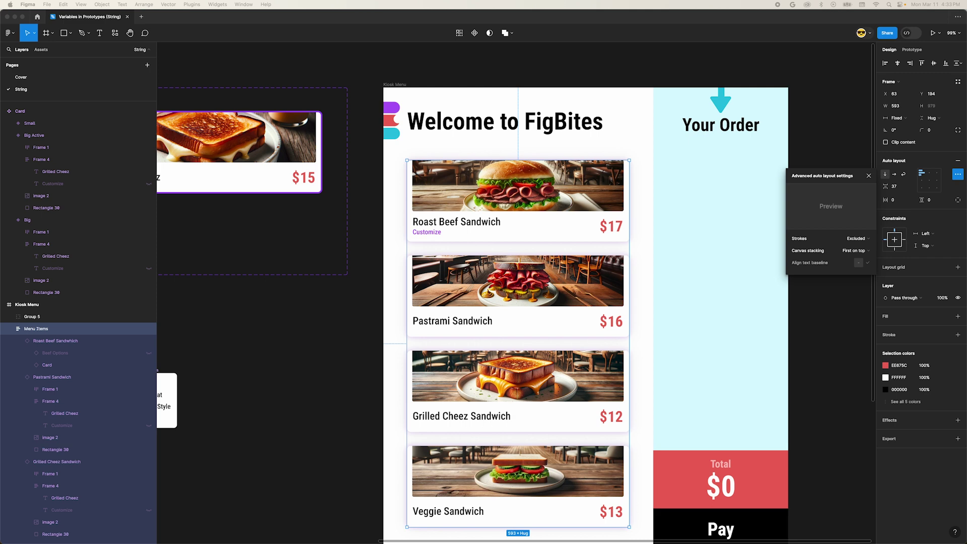
{"action": "scroll", "coordinate": [315, 328], "scroll_direction": "down", "scroll_amount": 5}
{"action": "scroll", "coordinate": [316, 327], "scroll_direction": "left", "scroll_amount": 8}
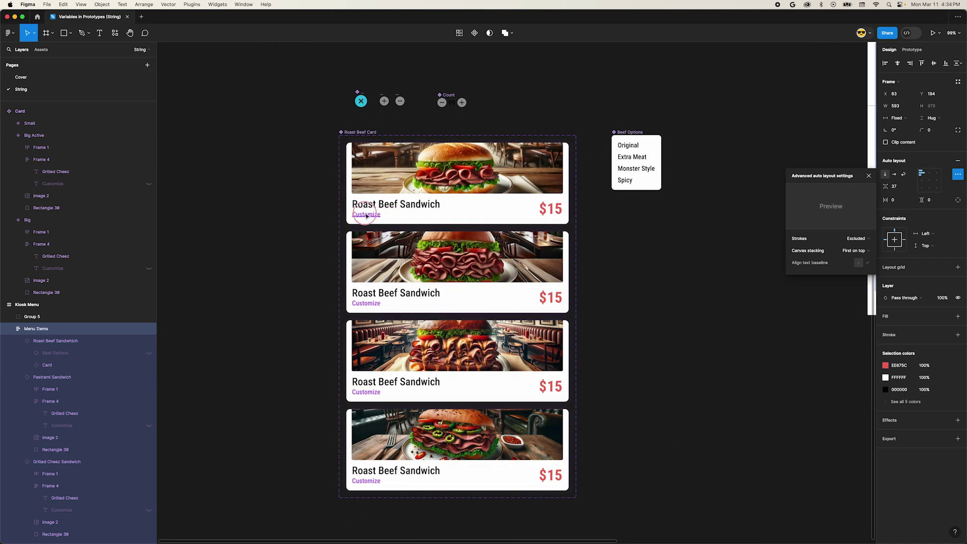
Select all Customize texts and turn their click action into a conditional
{"action": "double_click", "coordinate": [366, 214]}
{"action": "left_click", "coordinate": [474, 34]}
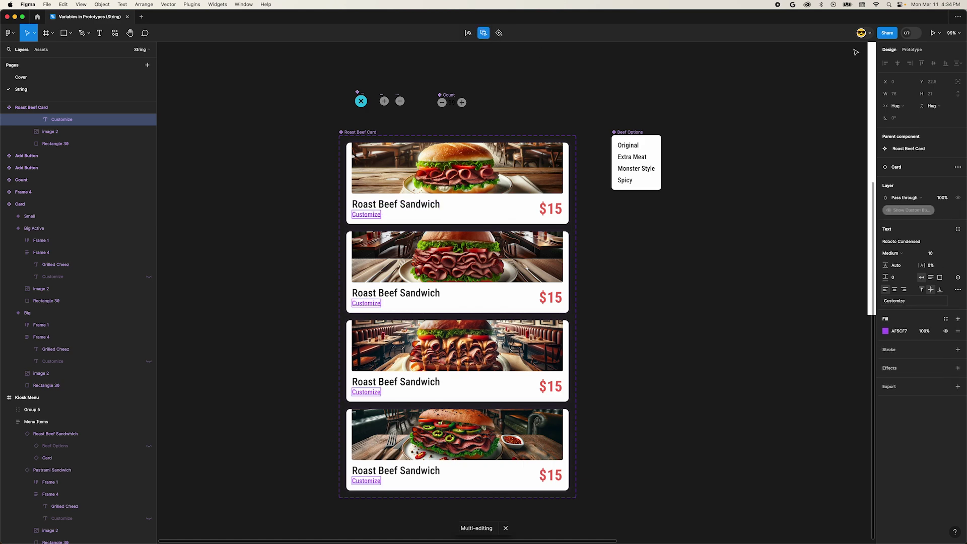
{"action": "left_click", "coordinate": [912, 49]}
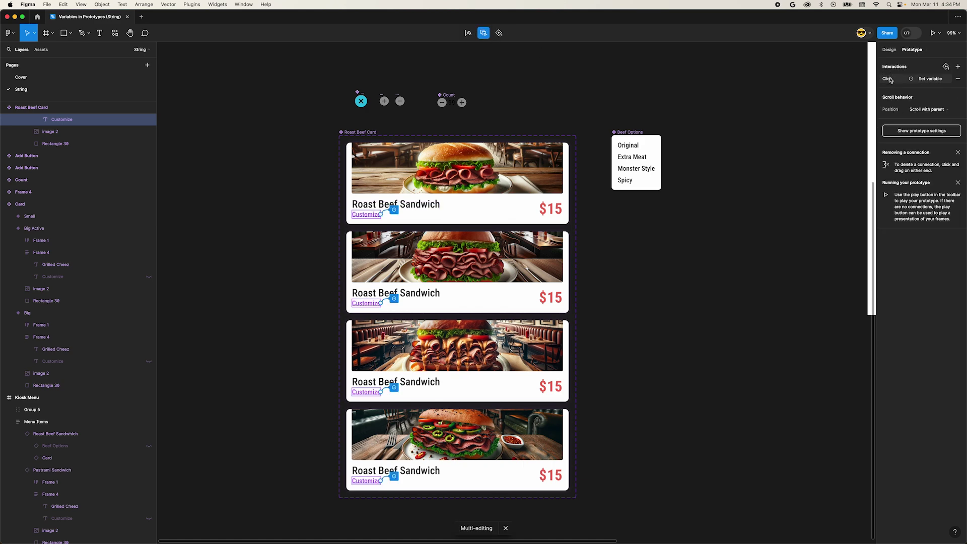
{"action": "left_click", "coordinate": [904, 78]}
{"action": "left_click", "coordinate": [813, 106]}
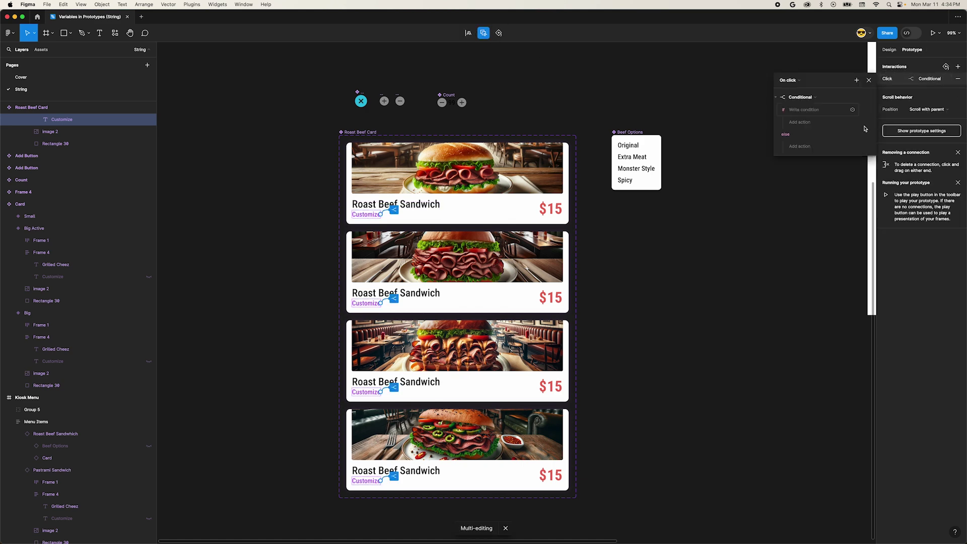
Set Show Menu to true when it equals false, otherwise set it to false
{"action": "left_click", "coordinate": [804, 228]}
{"action": "left_click", "coordinate": [801, 145]}
{"action": "left_click", "coordinate": [803, 168]}
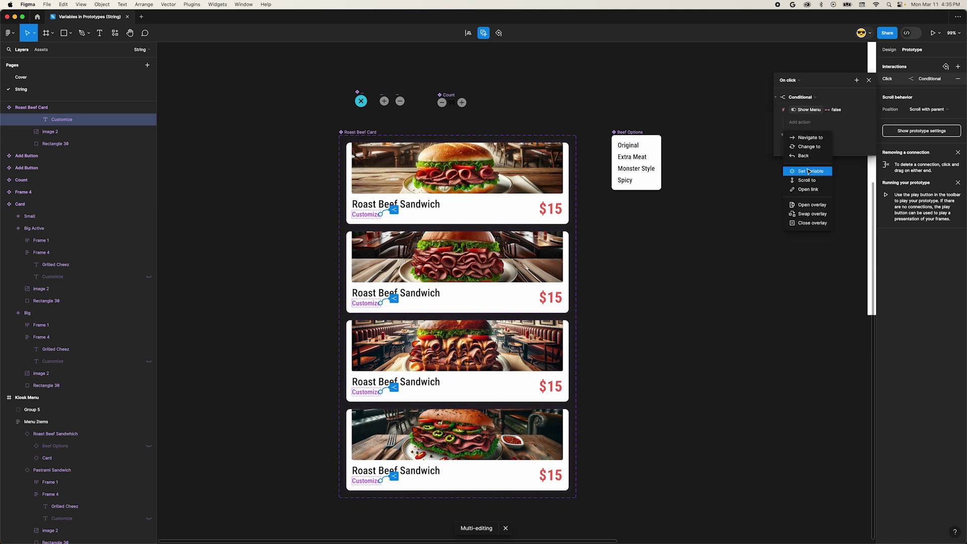
{"action": "left_click", "coordinate": [806, 146]}
{"action": "type", "text": "True"}
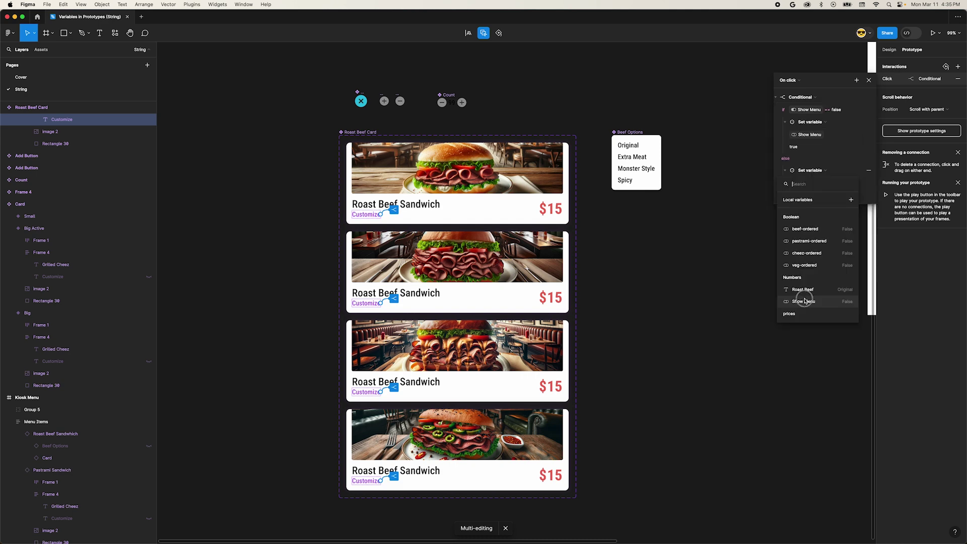
{"action": "type", "text": "False"}
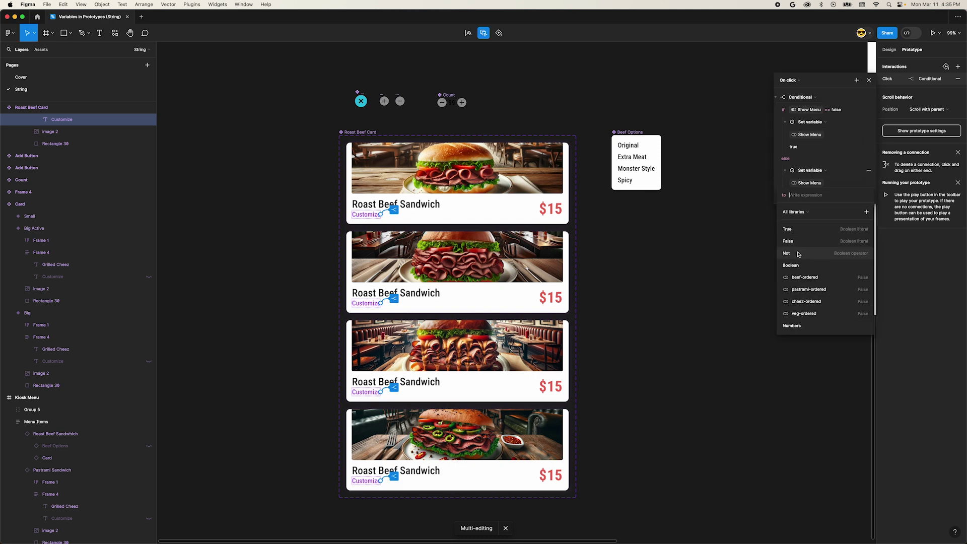
{"action": "key", "text": "Return"}
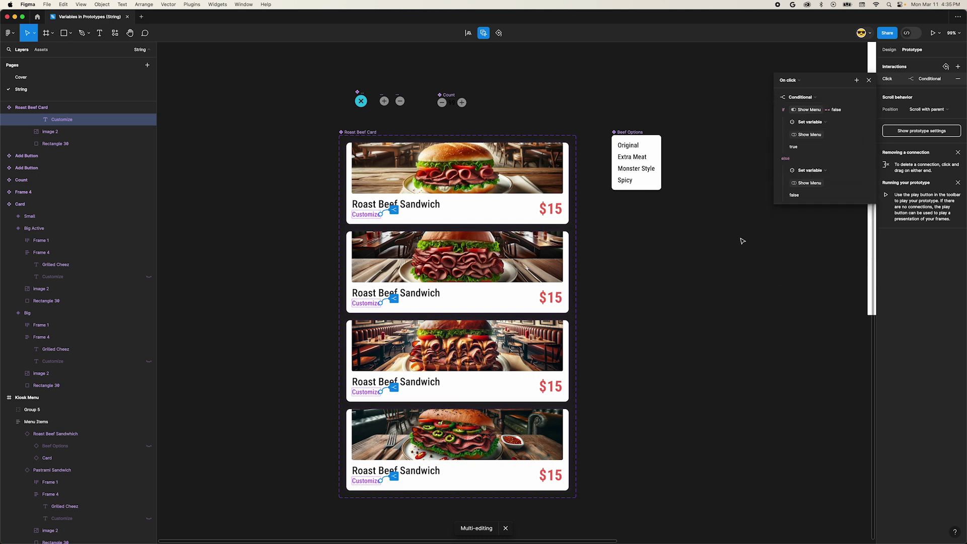
{"action": "left_click", "coordinate": [868, 79]}
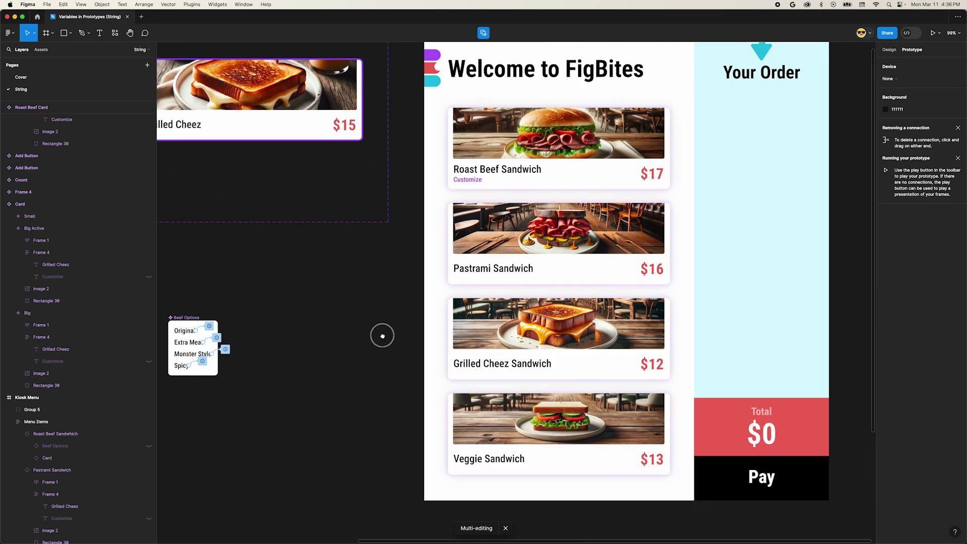
{"action": "key", "text": "shift+space"}
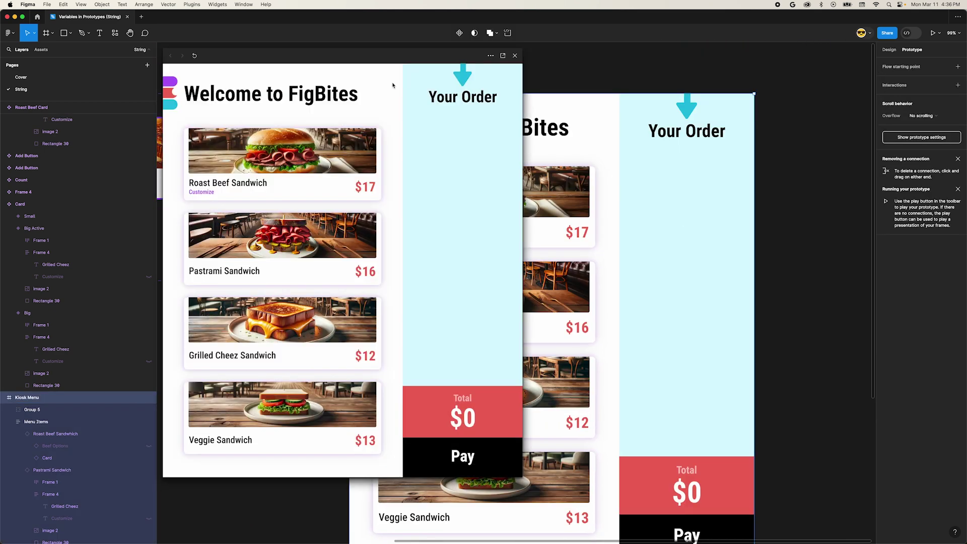
{"action": "left_click", "coordinate": [198, 193]}
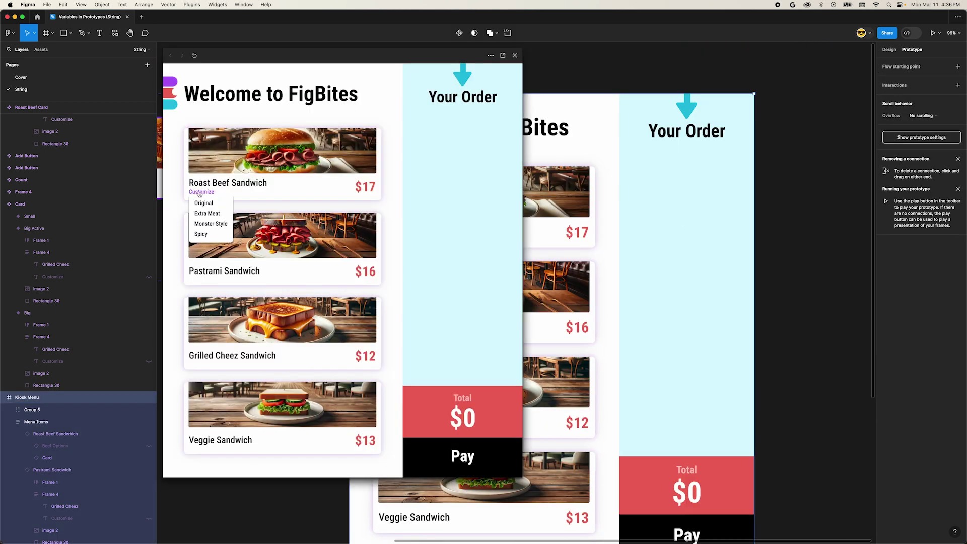
{"action": "left_click", "coordinate": [219, 218]}
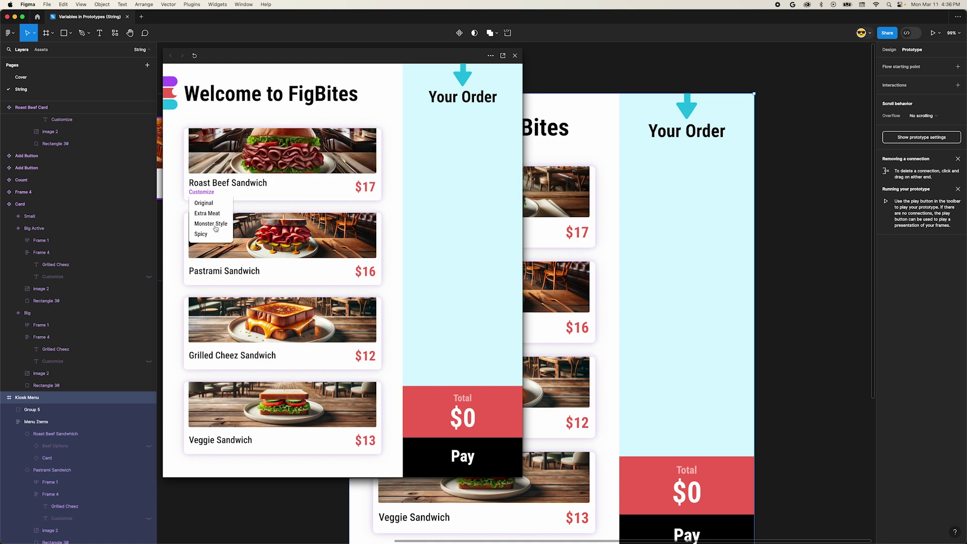
{"action": "left_click", "coordinate": [201, 235]}
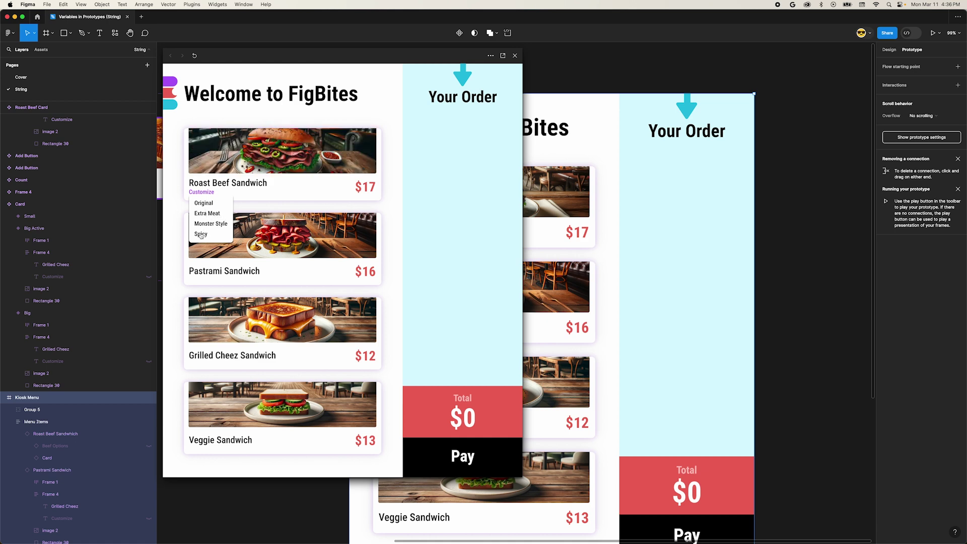
{"action": "left_click", "coordinate": [202, 193]}
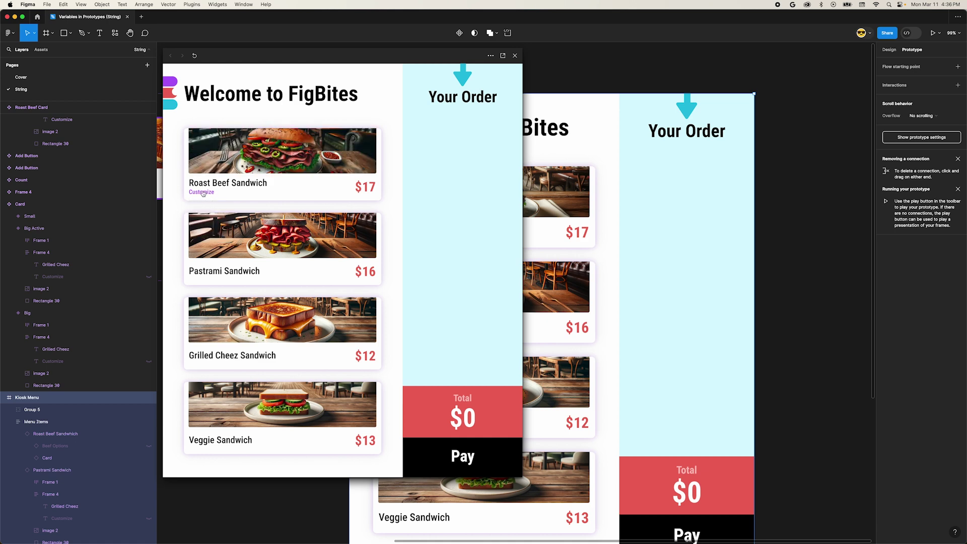
{"action": "left_click", "coordinate": [300, 186]}
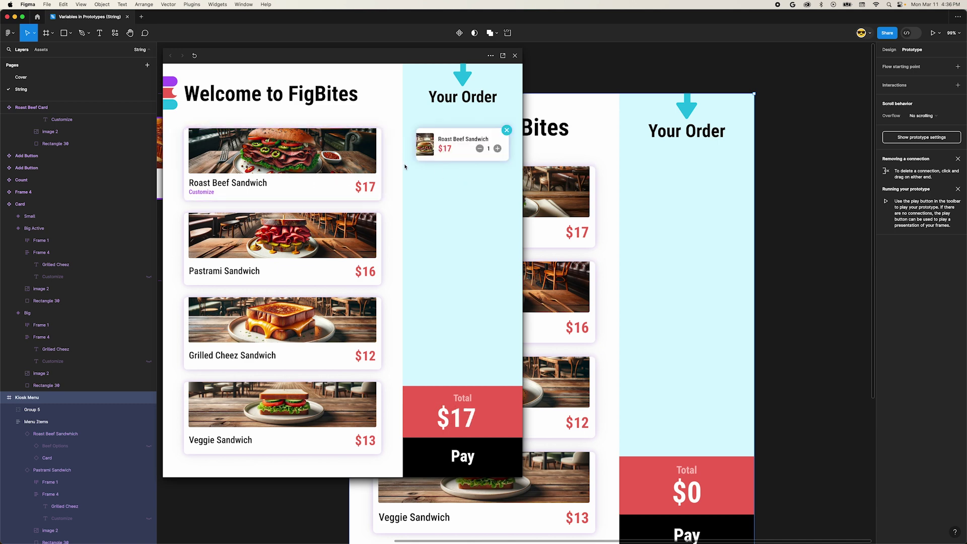
{"action": "left_click", "coordinate": [515, 56]}
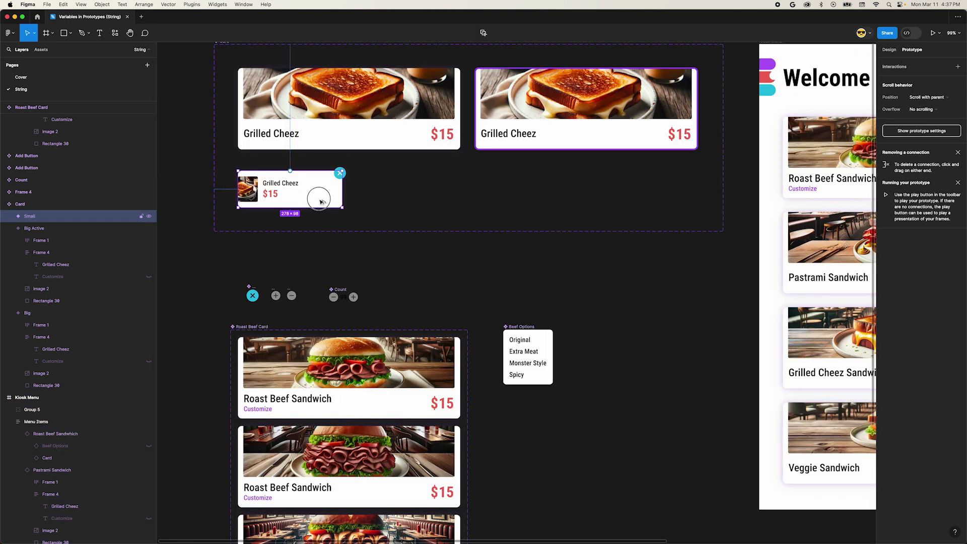
Place a copy of the small Roast Beef card set on the canvas beside the Kiosk Menu
{"action": "left_click_drag", "start_coordinate": [317, 196], "coordinate": [630, 345]}
{"action": "scroll", "coordinate": [604, 343], "scroll_direction": "down", "scroll_amount": 3}
{"action": "scroll", "coordinate": [605, 343], "scroll_direction": "right", "scroll_amount": 2}
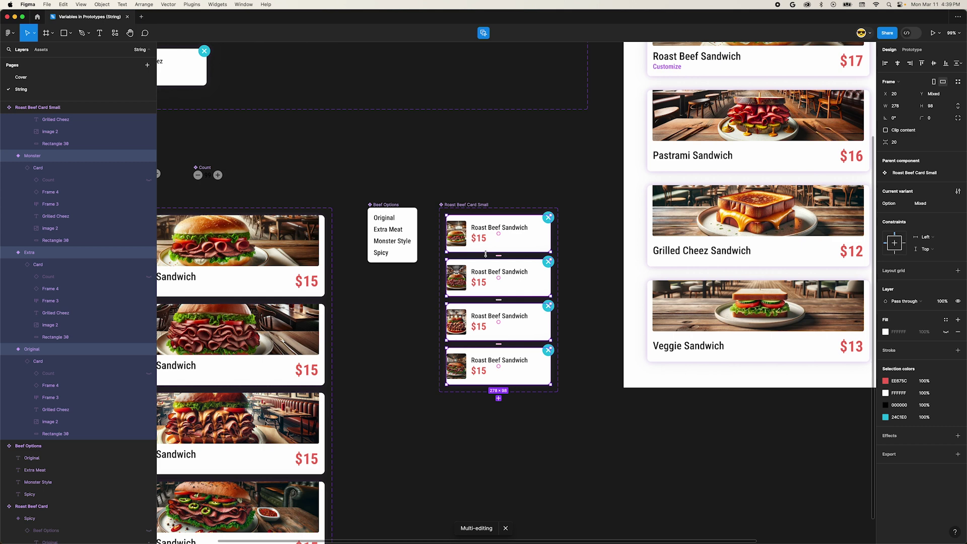
{"action": "key", "text": "Escape"}
{"action": "scroll", "coordinate": [412, 228], "scroll_direction": "right", "scroll_amount": 5}
{"action": "scroll", "coordinate": [412, 229], "scroll_direction": "up", "scroll_amount": 3}
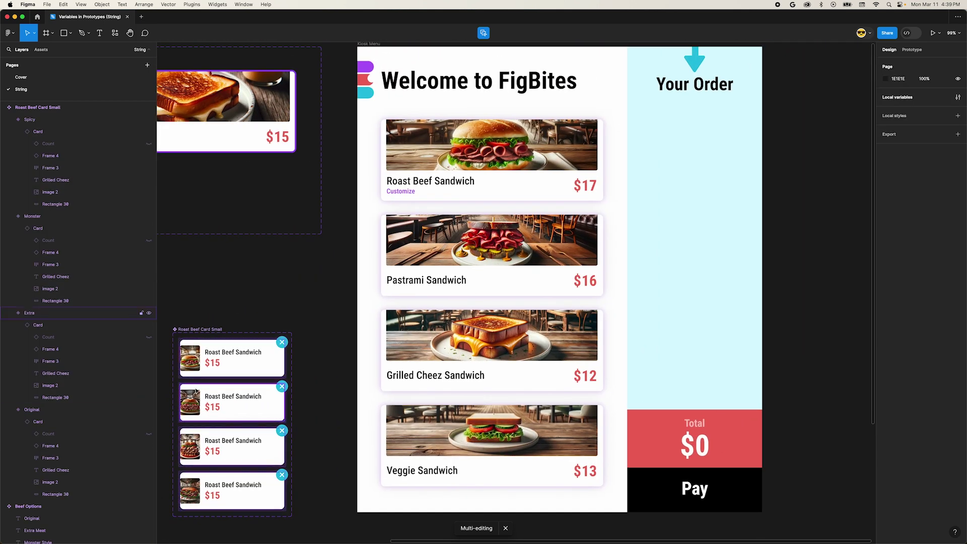
{"action": "left_click", "coordinate": [245, 365]}
{"action": "left_click", "coordinate": [313, 272]}
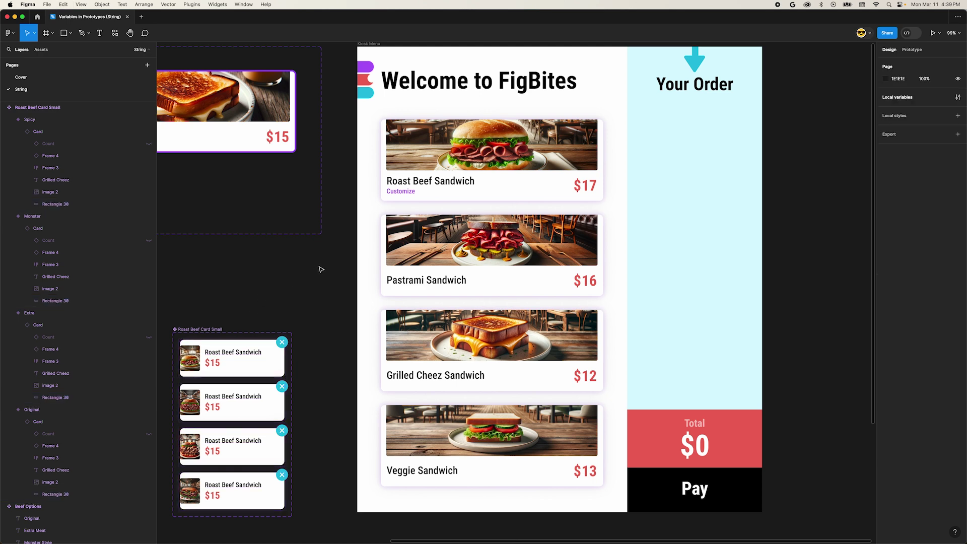
{"action": "scroll", "coordinate": [587, 231], "scroll_direction": "right", "scroll_amount": 2}
{"action": "scroll", "coordinate": [587, 231], "scroll_direction": "up", "scroll_amount": 2}
{"action": "left_click", "coordinate": [623, 181]}
Set the beef-ordered local variable to True to show the Roast Beef order card
{"action": "left_click", "coordinate": [745, 136]}
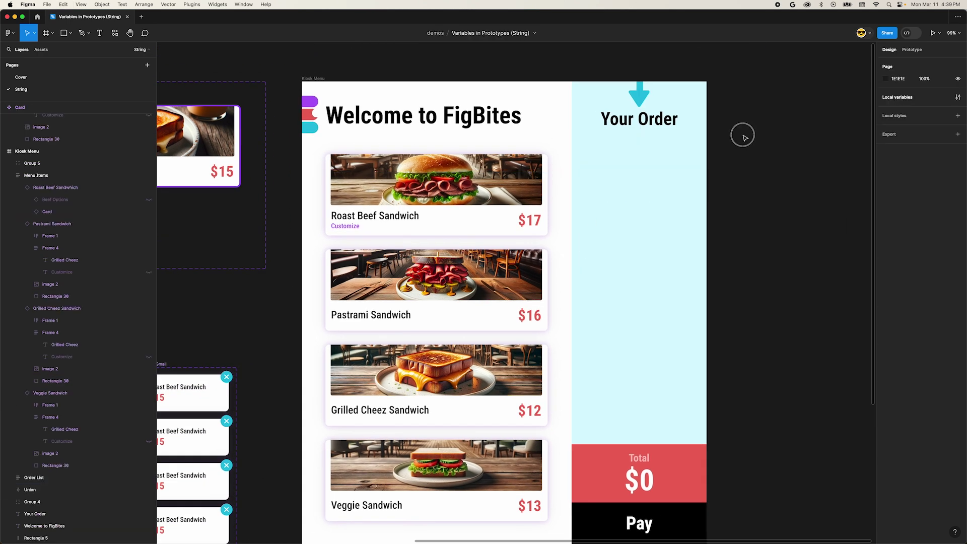
{"action": "left_click", "coordinate": [897, 97]}
{"action": "left_click", "coordinate": [790, 87]}
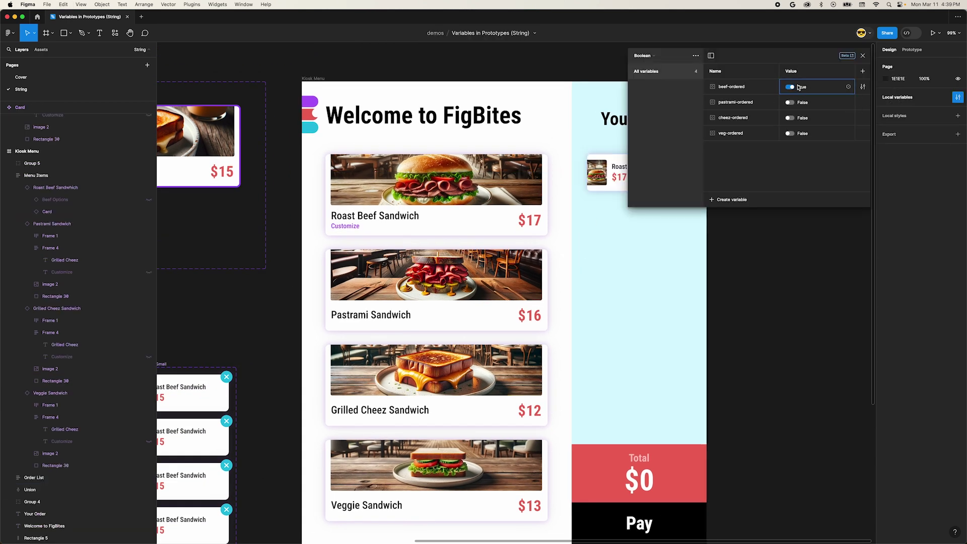
{"action": "scroll", "coordinate": [736, 289], "scroll_direction": "right", "scroll_amount": 3}
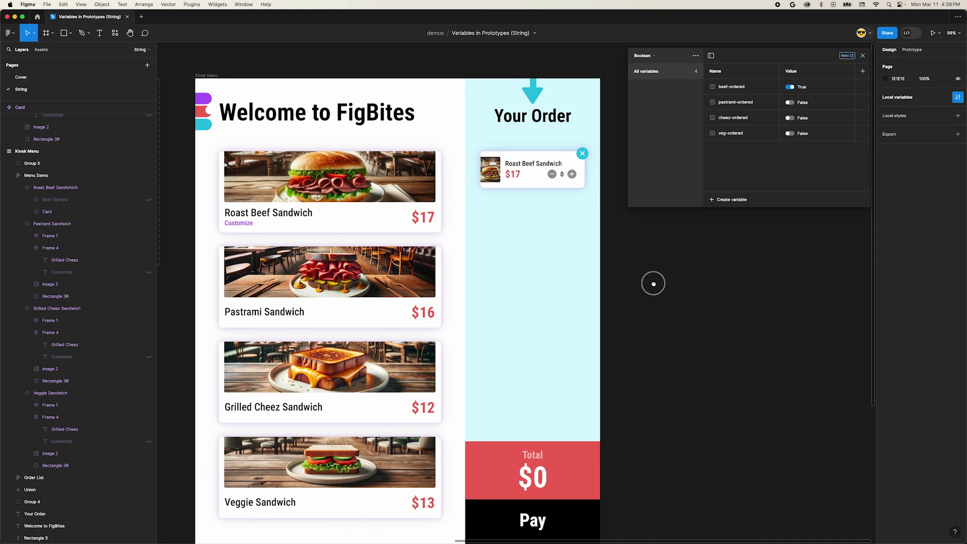
Duplicate the Roast Beef order card and toggle its counter visibility
{"action": "left_click", "coordinate": [534, 166]}
{"action": "key", "text": "ctrl+d"}
{"action": "left_click", "coordinate": [534, 167]}
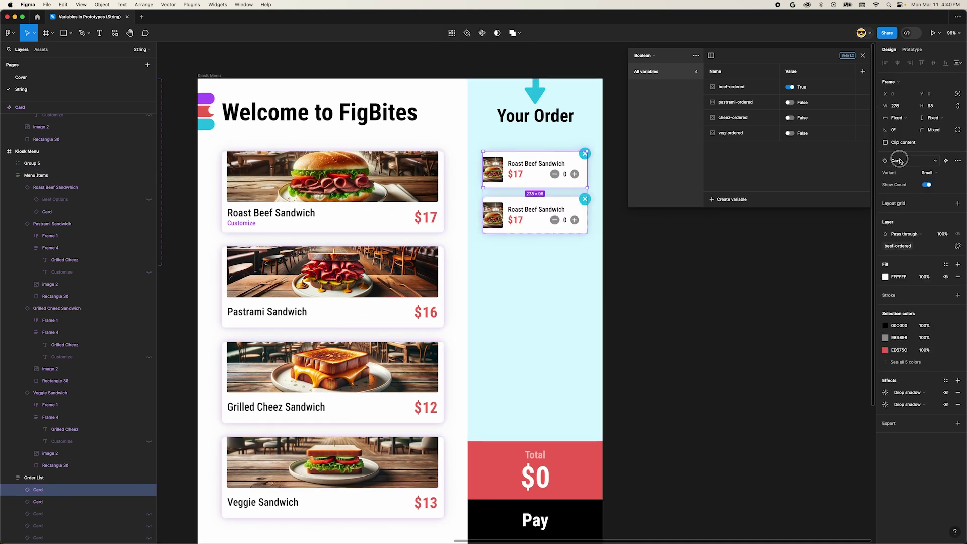
{"action": "left_click", "coordinate": [900, 161]}
{"action": "left_click", "coordinate": [927, 185]}
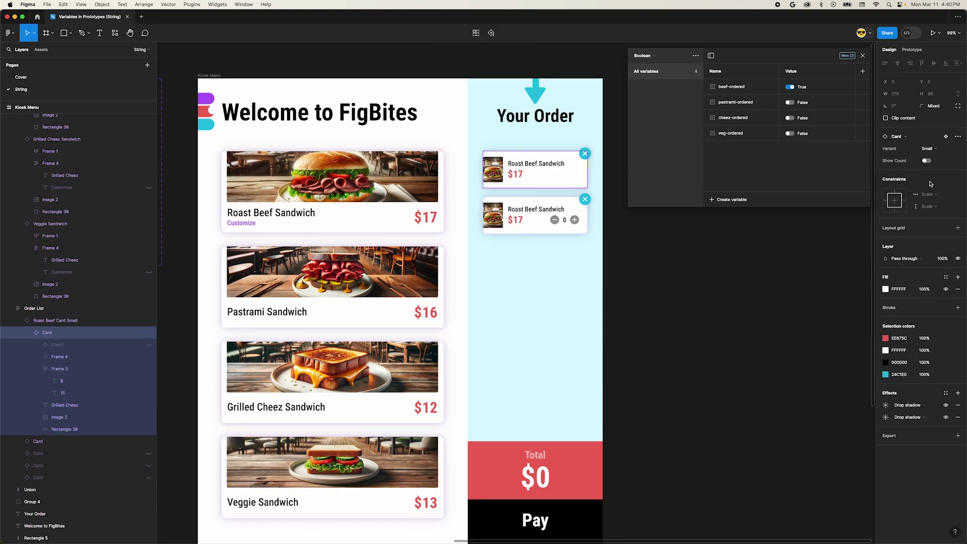
{"action": "left_click", "coordinate": [926, 161]}
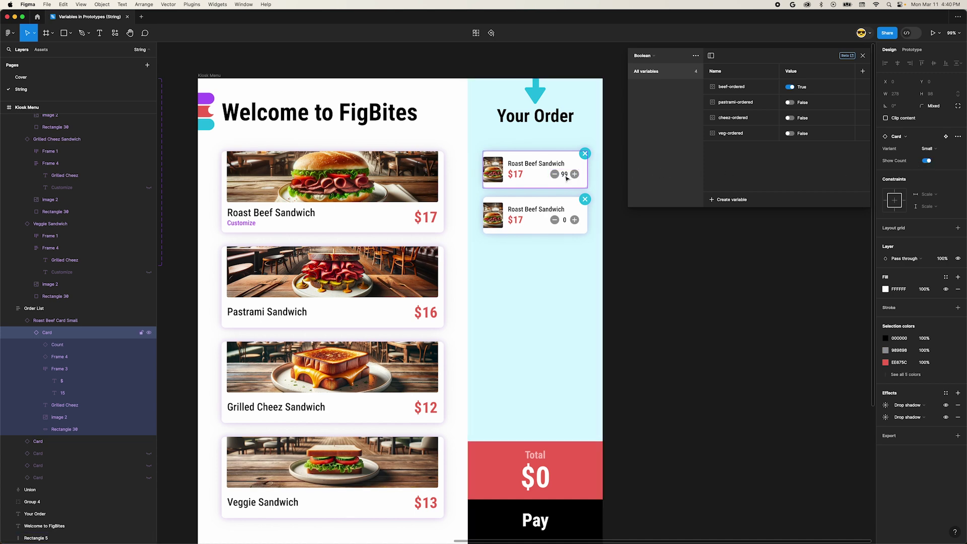
Bind the 99 counter text to the beef quantity variable
{"action": "double_click", "coordinate": [564, 175]}
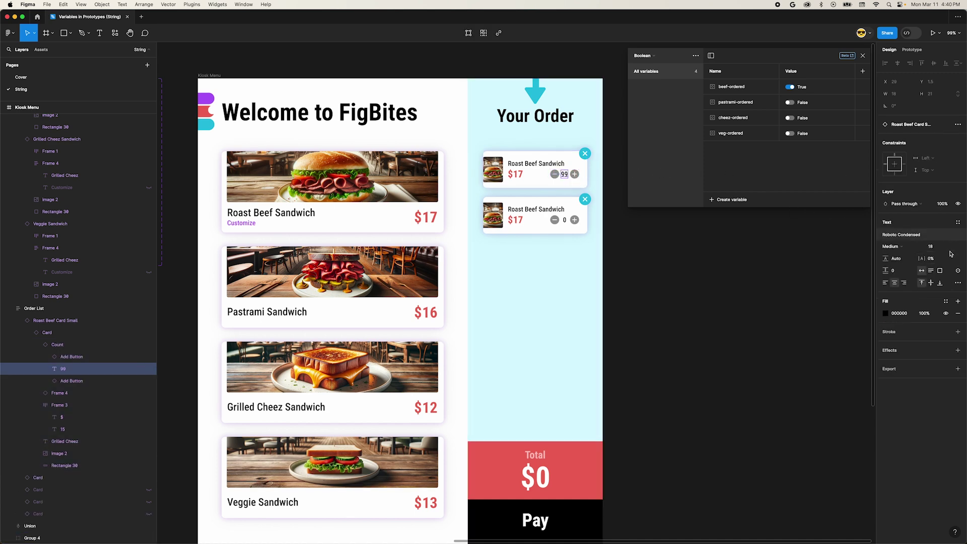
{"action": "left_click", "coordinate": [958, 271]}
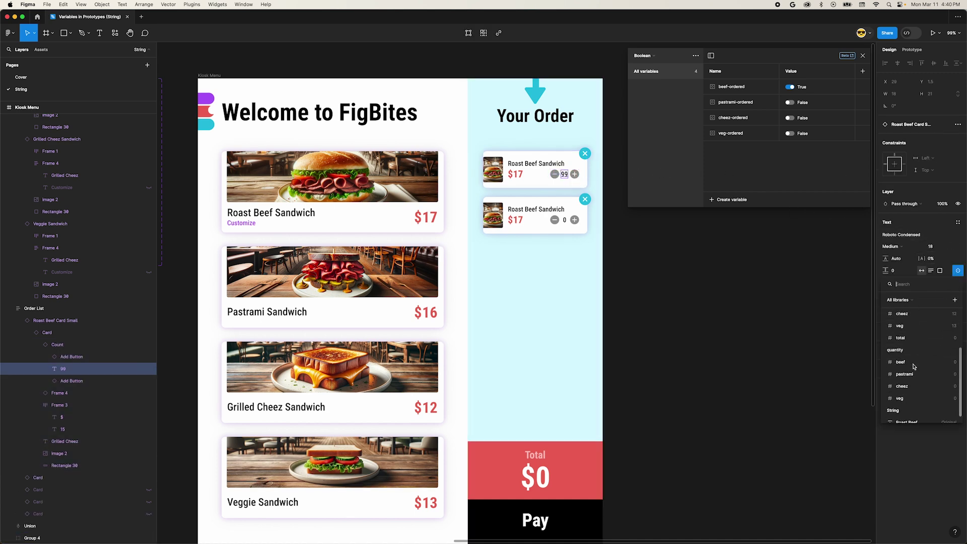
{"action": "left_click", "coordinate": [906, 367]}
{"action": "key", "text": "Tab"}
{"action": "key", "text": "shift+e"}
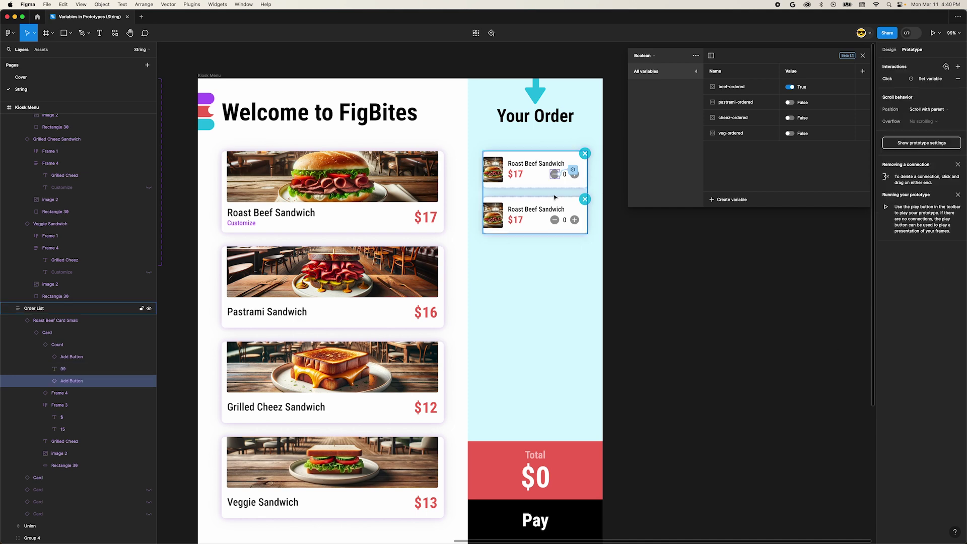
{"action": "left_click", "coordinate": [620, 273]}
Remove the extra order card and bind the card's Option to the Roast Beef variable
{"action": "left_click", "coordinate": [515, 216]}
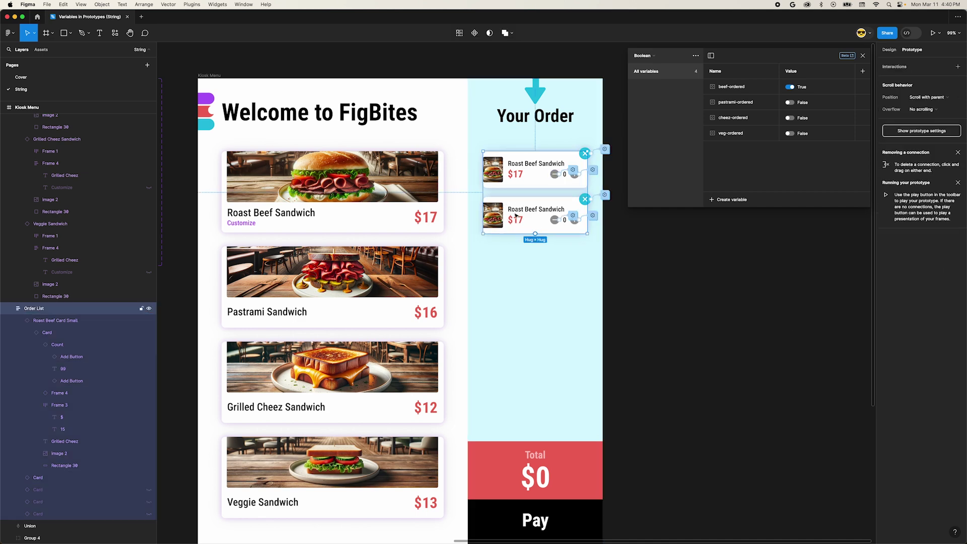
{"action": "key", "text": "ctrl+z"}
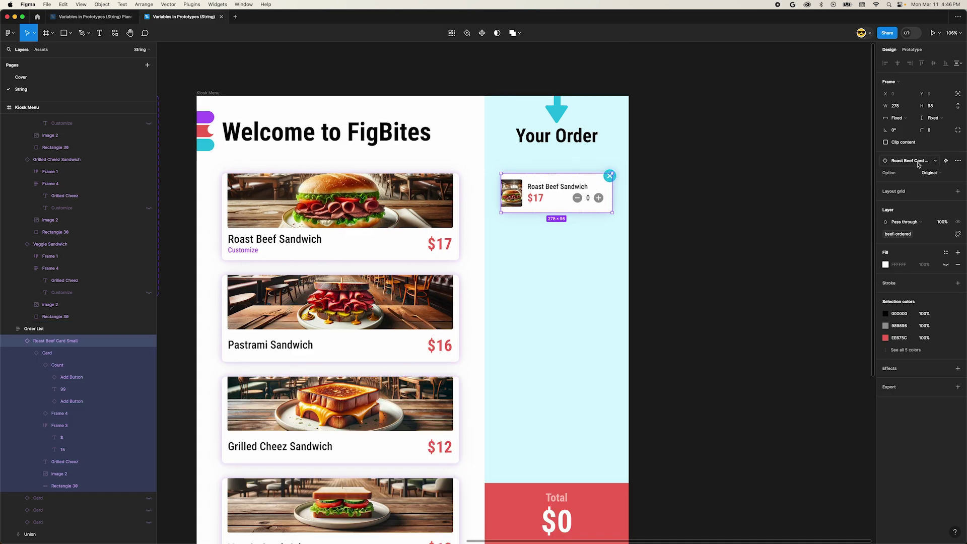
{"action": "left_click", "coordinate": [929, 173]}
{"action": "left_click", "coordinate": [929, 173]}
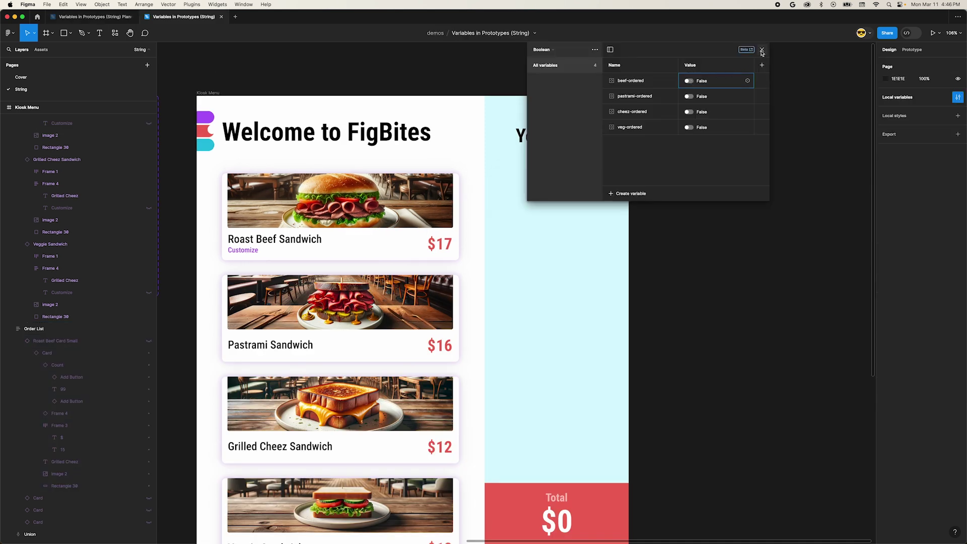
Empty Your Order, present the prototype, and order a Spicy Roast Beef Sandwich totaling $17
{"action": "left_click", "coordinate": [764, 53]}
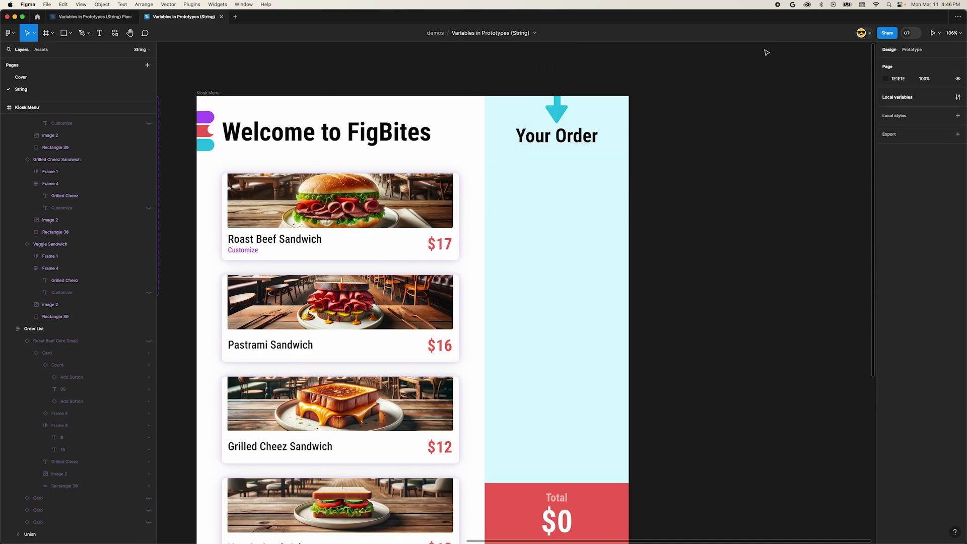
{"action": "left_click", "coordinate": [935, 34]}
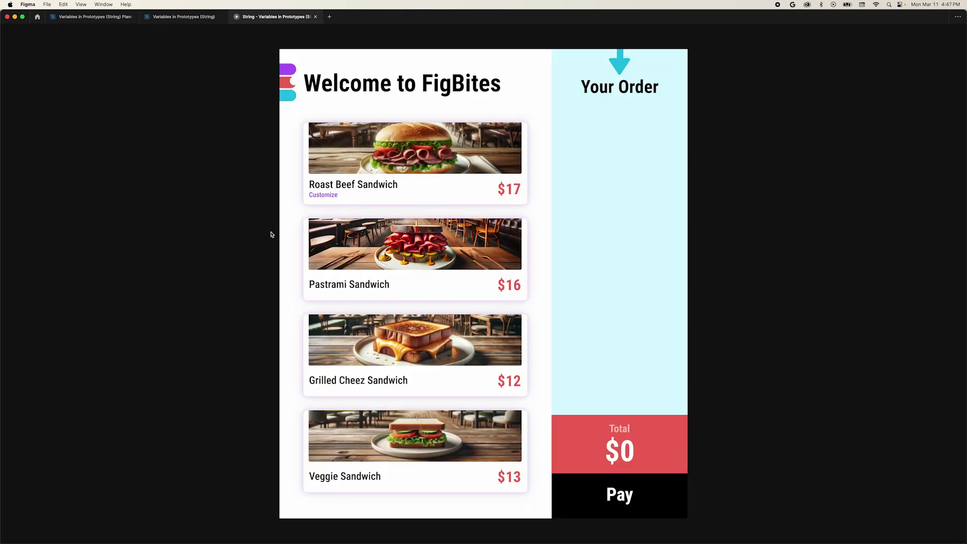
{"action": "left_click", "coordinate": [325, 196]}
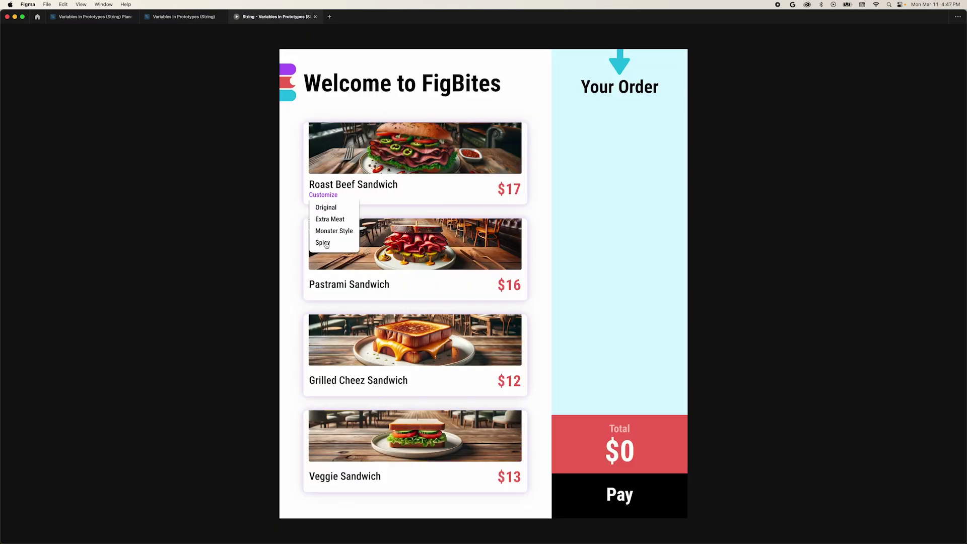
{"action": "left_click", "coordinate": [336, 193]}
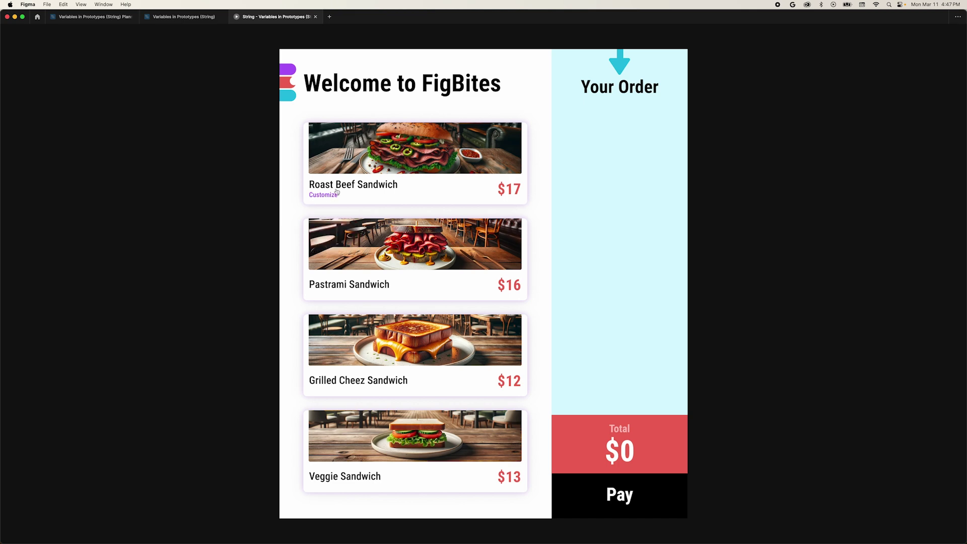
{"action": "left_click", "coordinate": [413, 153]}
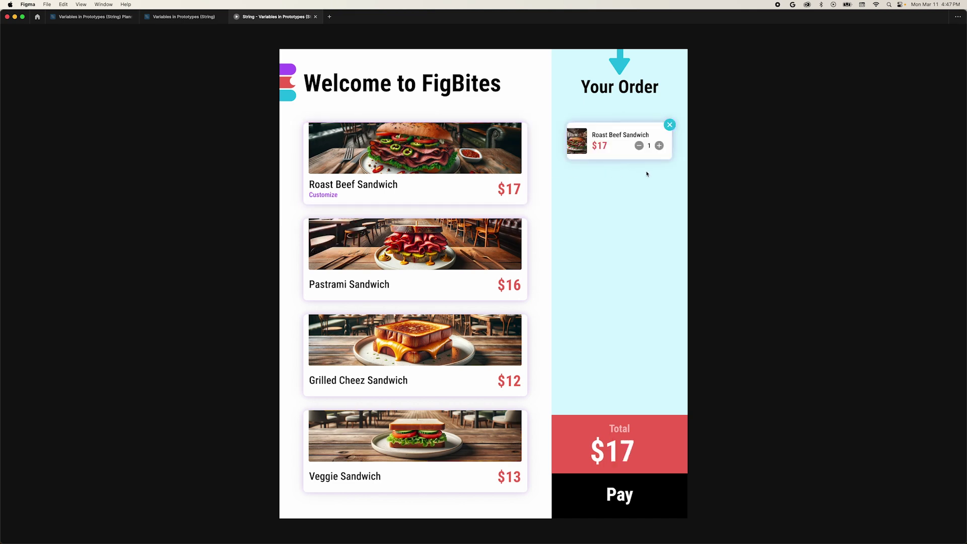